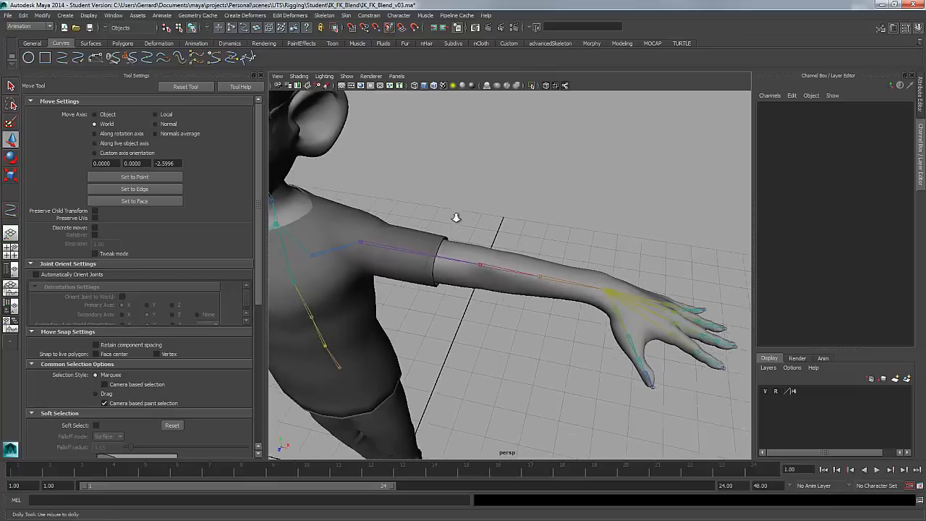
# Step: Inspect the left arm's joint chain and the channel values of its clavicle, shoulder and elbow joints
pyautogui.moveTo(456, 217)
pyautogui.keyDown('alt'); pyautogui.mouseDown()
pyautogui.moveTo(478, 222)
pyautogui.moveTo(451, 219)
pyautogui.mouseUp(); pyautogui.keyUp('alt')
pyautogui.keyDown('alt'); pyautogui.moveTo(451, 219); pyautogui.dragTo(522, 272, button='middle'); pyautogui.keyUp('alt')
pyautogui.keyDown('alt'); pyautogui.moveTo(522, 272); pyautogui.dragTo(534, 283, button='right'); pyautogui.keyUp('alt')
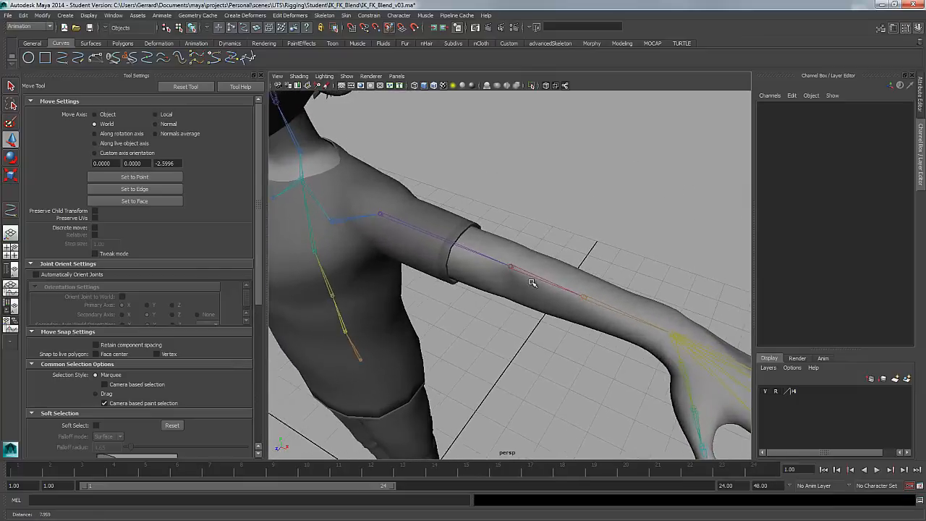
pyautogui.keyDown('alt'); pyautogui.moveTo(533, 283); pyautogui.dragTo(514, 249); pyautogui.keyUp('alt')
pyautogui.keyDown('alt'); pyautogui.moveTo(435, 220); pyautogui.dragTo(519, 250); pyautogui.keyUp('alt')
pyautogui.keyDown('alt'); pyautogui.moveTo(454, 256); pyautogui.dragTo(401, 263); pyautogui.keyUp('alt')
pyautogui.click(390, 268)
pyautogui.click(325, 281)
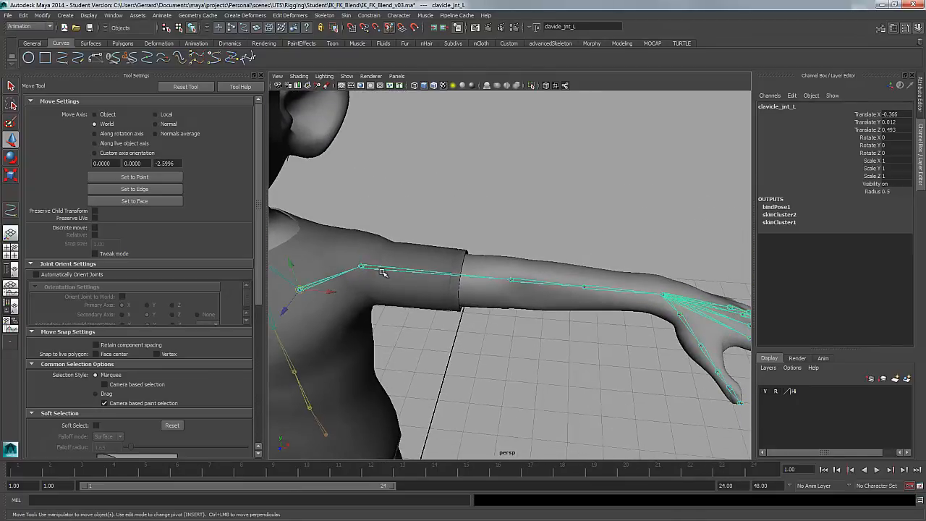
pyautogui.click(388, 270)
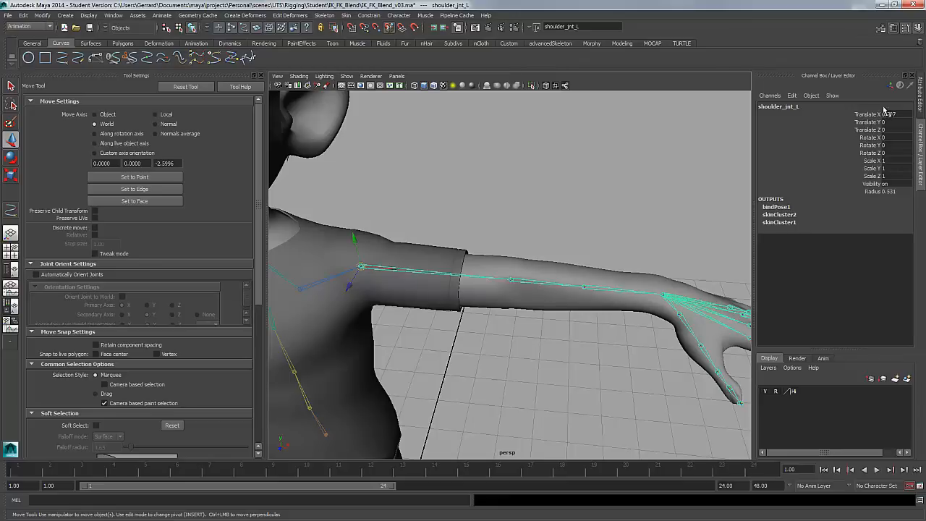
pyautogui.click(512, 279)
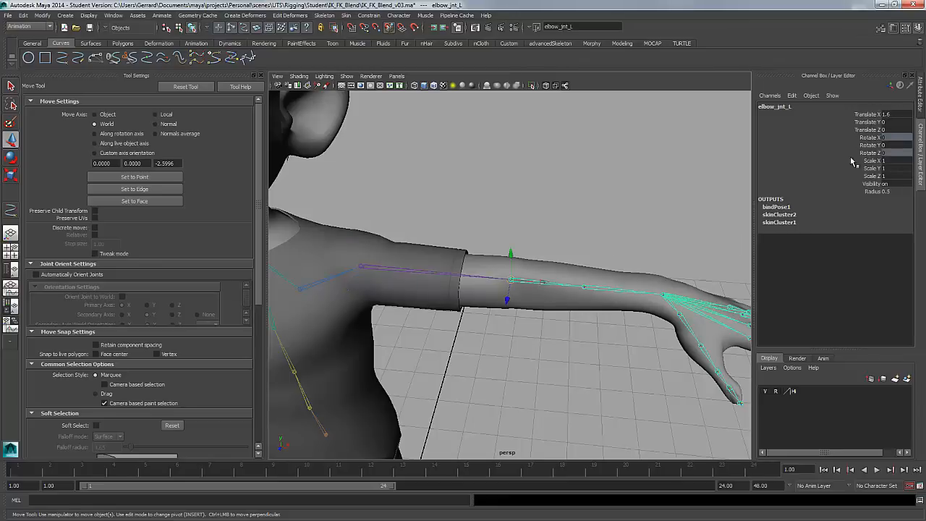
# Step: Try bending the left elbow joint about its Y axis and undo the rotation
pyautogui.press('e')
pyautogui.keyDown('alt'); pyautogui.moveTo(552, 259); pyautogui.dragTo(491, 288); pyautogui.keyUp('alt')
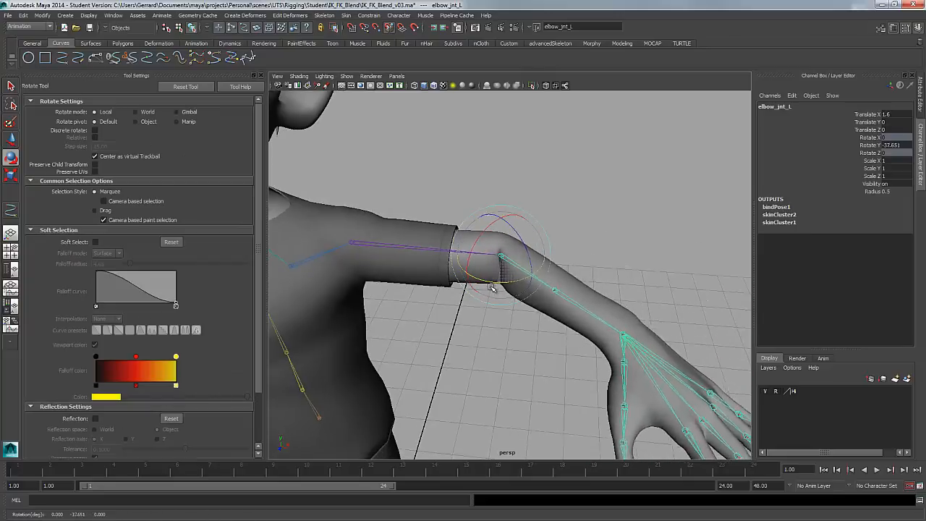
pyautogui.hotkey('ctrl', 'z')
# Step: Check the left forearm joint, try rotating the left wrist joint, and undo the wrist rotation
pyautogui.click(576, 261)
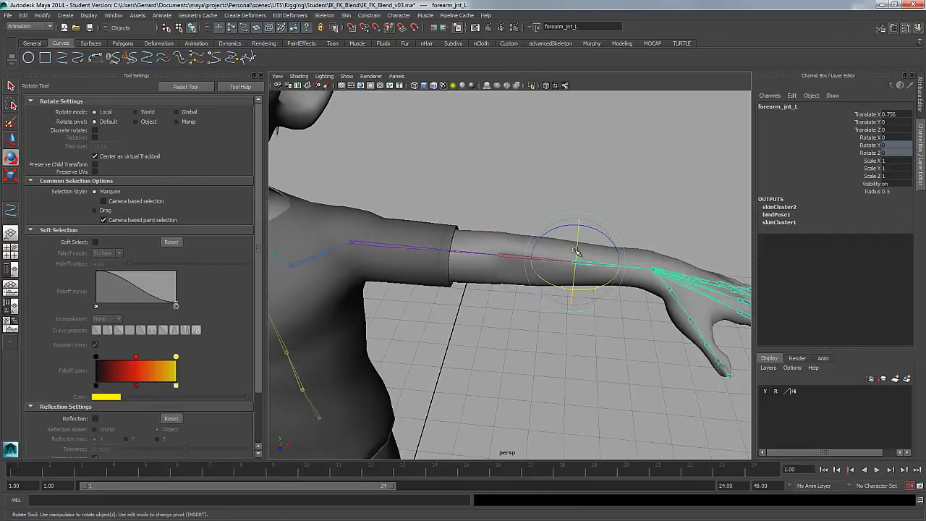
pyautogui.keyDown('alt'); pyautogui.moveTo(621, 253); pyautogui.dragTo(640, 313); pyautogui.keyUp('alt')
pyautogui.press('w')
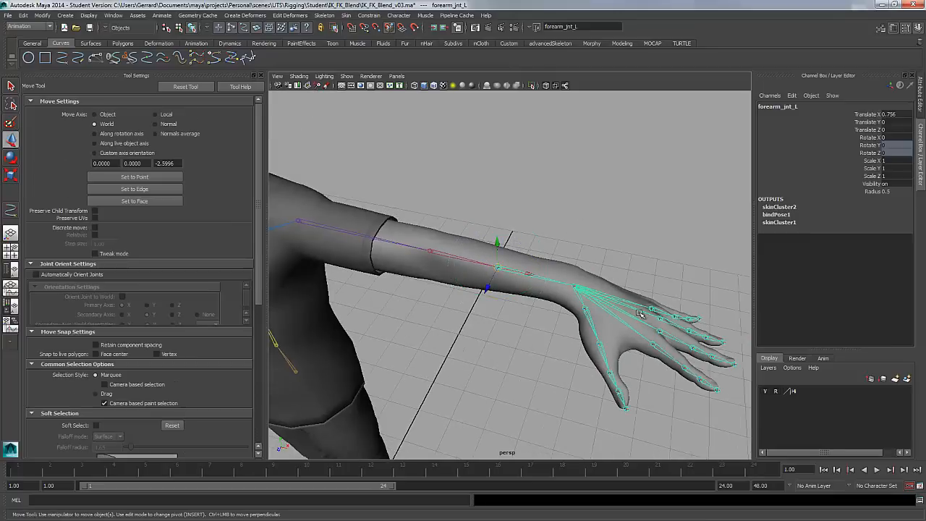
pyautogui.click(576, 289)
pyautogui.press('e')
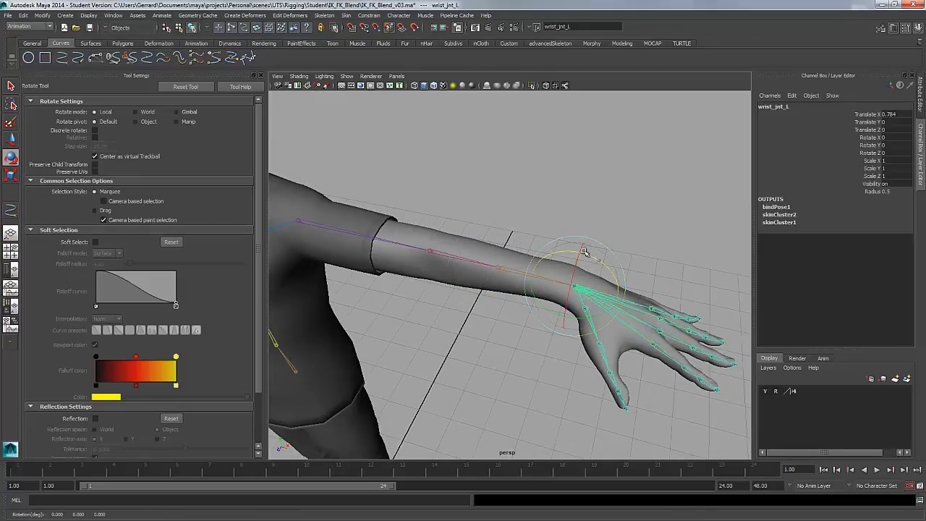
pyautogui.moveTo(583, 252); pyautogui.dragTo(599, 277)
pyautogui.hotkey('ctrl', 'z')
# Step: Review the channel values of the left arm's shoulder, elbow, forearm and wrist joints
pyautogui.keyDown('alt'); pyautogui.moveTo(599, 276); pyautogui.dragTo(612, 234, button='middle'); pyautogui.keyUp('alt')
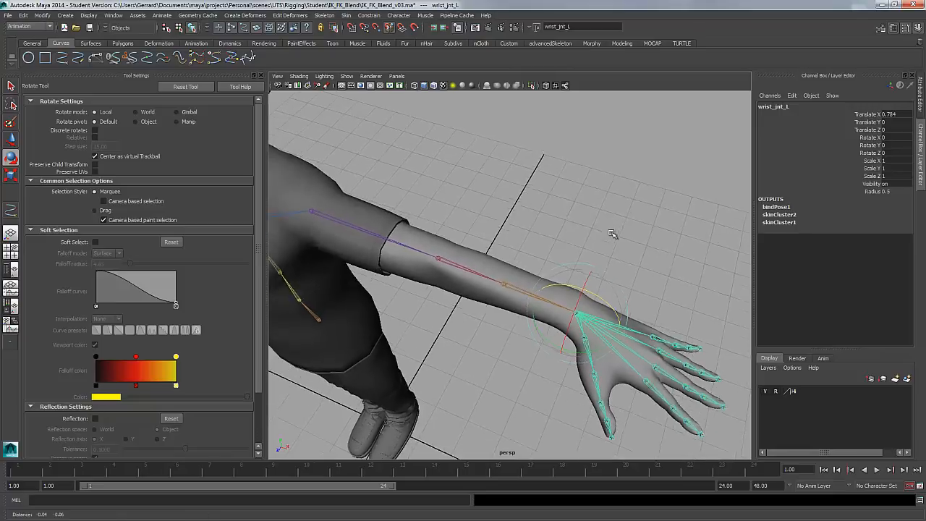
pyautogui.keyDown('alt'); pyautogui.moveTo(613, 234); pyautogui.dragTo(640, 214); pyautogui.keyUp('alt')
pyautogui.keyDown('alt'); pyautogui.moveTo(640, 214); pyautogui.dragTo(617, 253, button='middle'); pyautogui.keyUp('alt')
pyautogui.keyDown('alt'); pyautogui.moveTo(617, 253); pyautogui.dragTo(638, 257, button='right'); pyautogui.keyUp('alt')
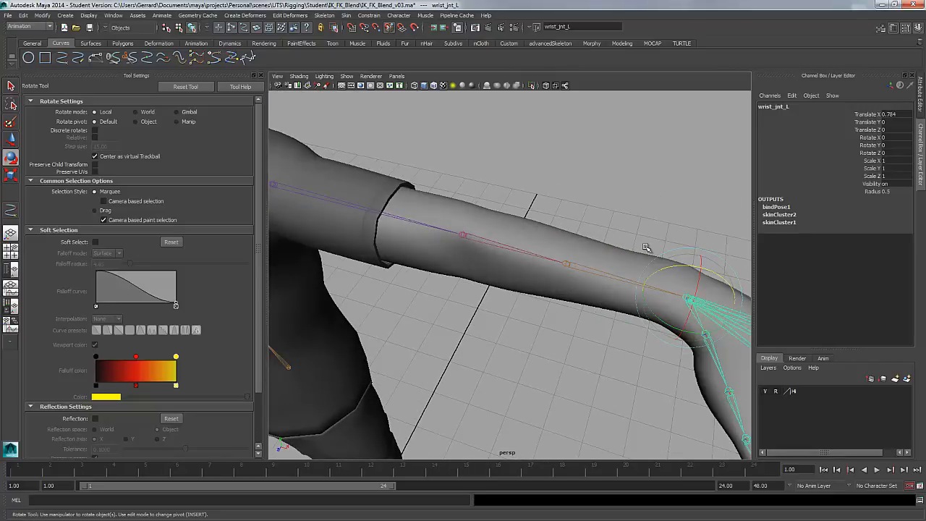
pyautogui.moveTo(644, 246)
pyautogui.keyDown('alt'); pyautogui.mouseDown()
pyautogui.moveTo(656, 238)
pyautogui.moveTo(641, 238)
pyautogui.mouseUp(); pyautogui.keyUp('alt')
pyautogui.keyDown('alt'); pyautogui.moveTo(642, 238); pyautogui.dragTo(613, 234, button='right'); pyautogui.keyUp('alt')
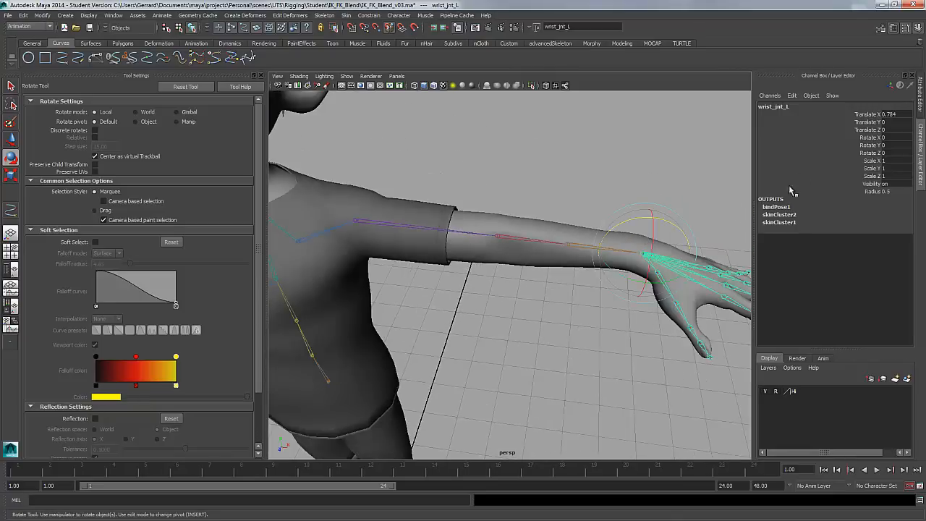
pyautogui.click(579, 245)
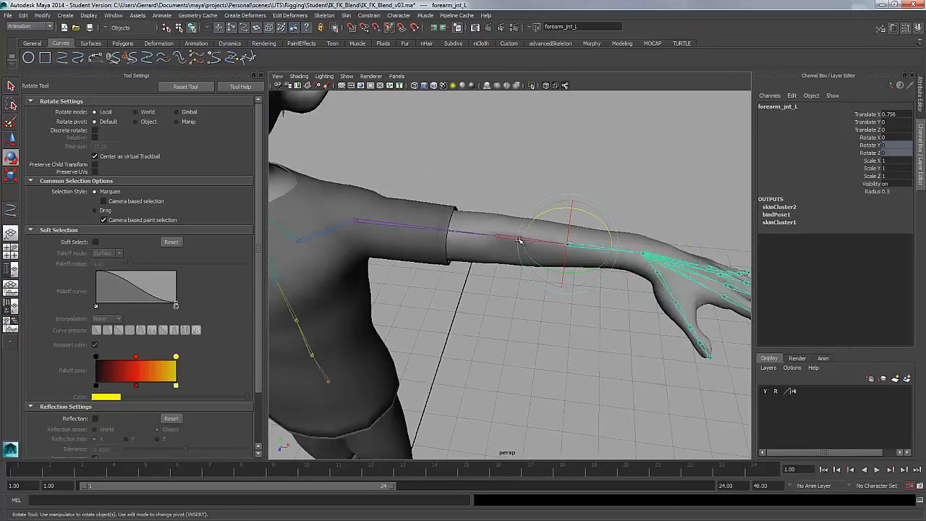
pyautogui.click(506, 238)
pyautogui.click(424, 230)
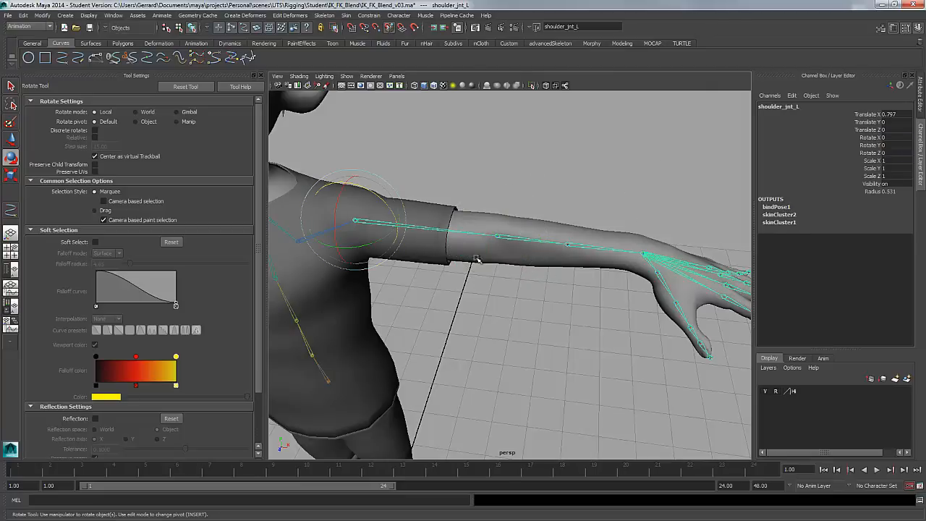
pyautogui.keyDown('alt'); pyautogui.moveTo(524, 273); pyautogui.dragTo(514, 272); pyautogui.keyUp('alt')
pyautogui.keyDown('alt'); pyautogui.moveTo(514, 272); pyautogui.dragTo(540, 274, button='middle'); pyautogui.keyUp('alt')
pyautogui.keyDown('alt'); pyautogui.moveTo(539, 273); pyautogui.dragTo(555, 291, button='right'); pyautogui.keyUp('alt')
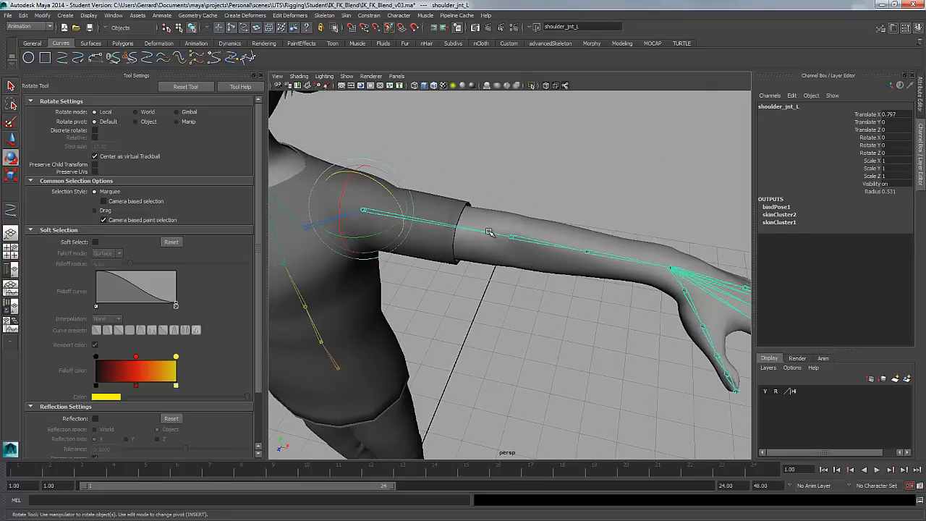
pyautogui.click(552, 244)
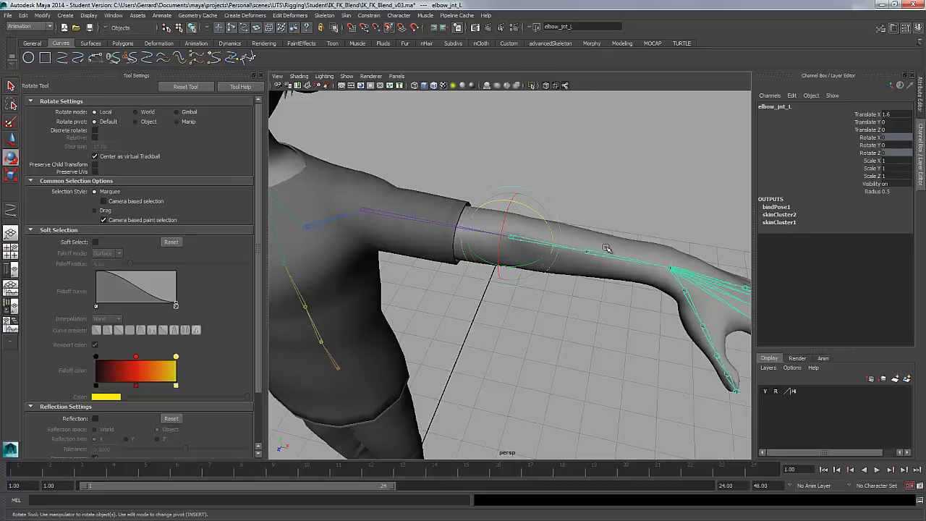
pyautogui.click(609, 252)
pyautogui.click(670, 268)
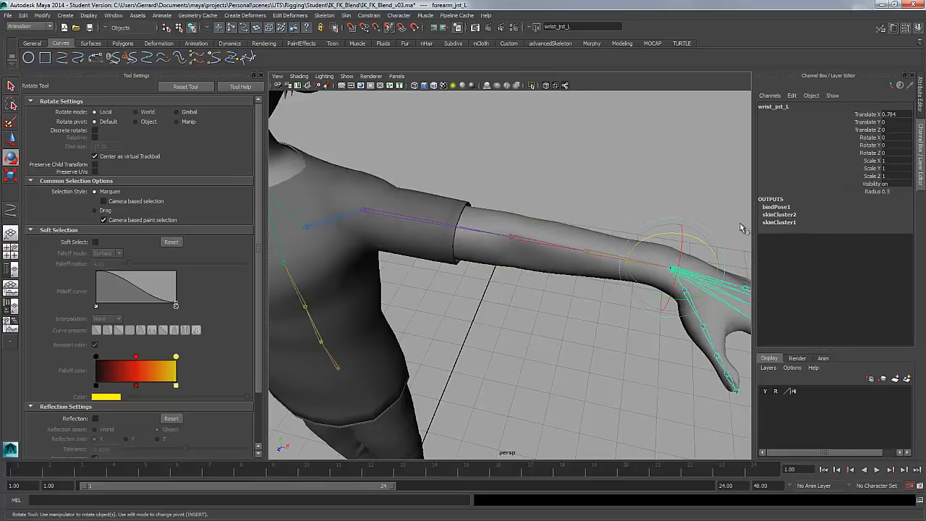
# Step: Put the skeleton's root_jnt hierarchy on a new display layer named bind_Skeleton_LAY
pyautogui.keyDown('alt'); pyautogui.moveTo(488, 231); pyautogui.dragTo(397, 347); pyautogui.keyUp('alt')
pyautogui.click(348, 383)
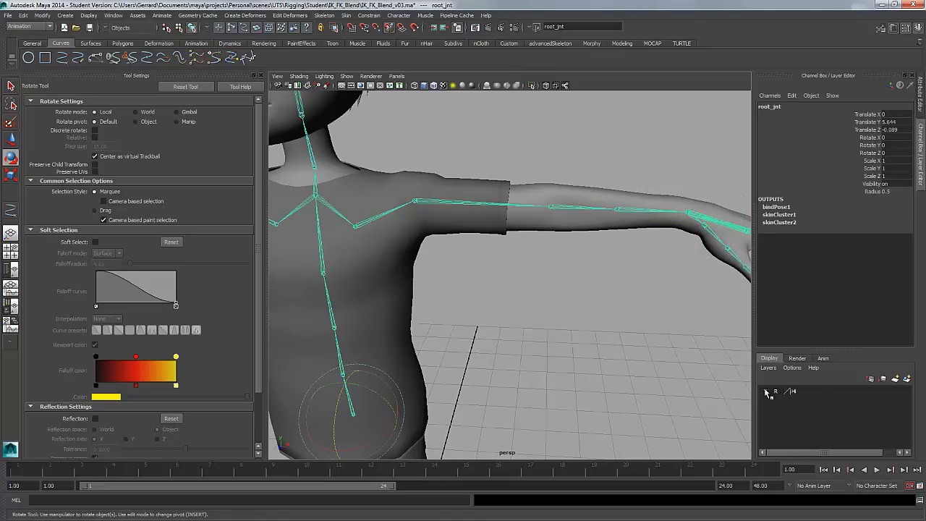
pyautogui.click(907, 382)
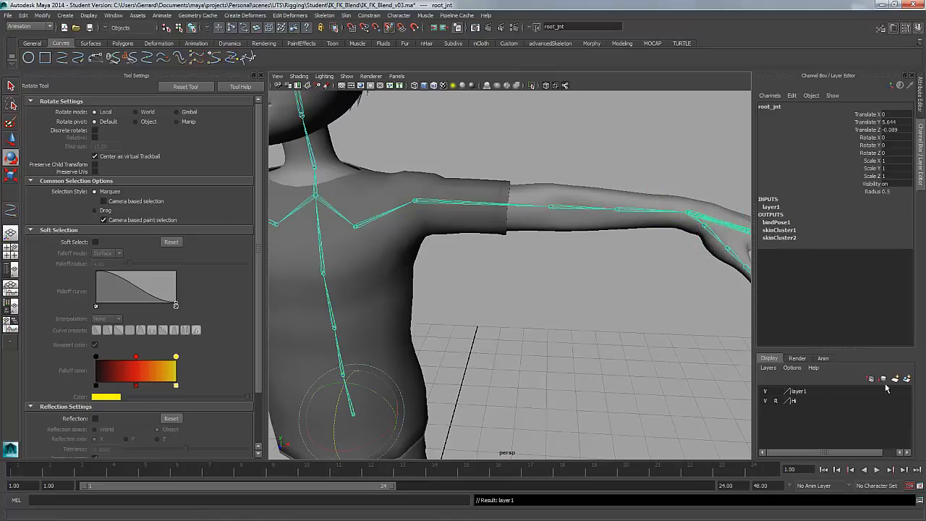
pyautogui.doubleClick(797, 392)
pyautogui.moveTo(268, 201); pyautogui.dragTo(247, 203)
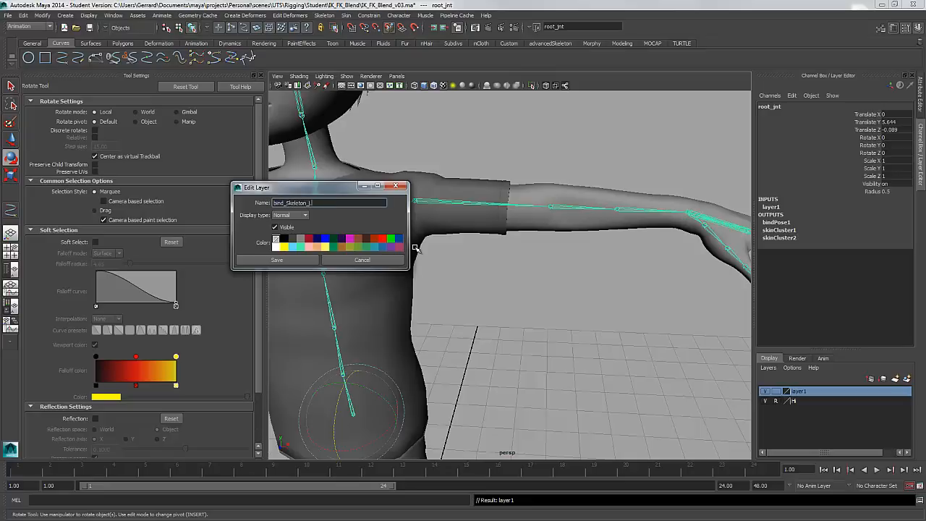
pyautogui.click(289, 261)
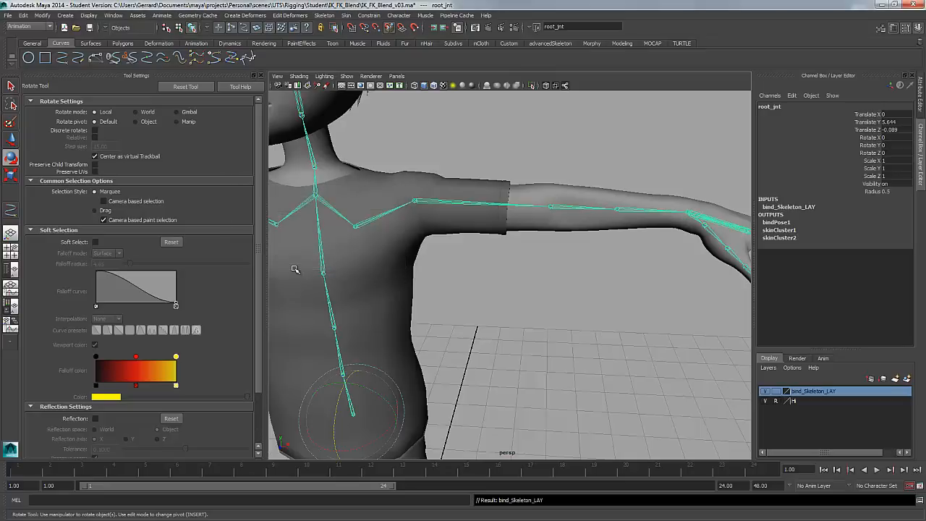
# Step: Toggle the visibility of bind_Skeleton_LAY off and on to check that it controls the skeleton
pyautogui.click(765, 392)
pyautogui.click(765, 391)
pyautogui.click(436, 292)
pyautogui.keyDown('alt'); pyautogui.moveTo(448, 294); pyautogui.dragTo(460, 307); pyautogui.keyUp('alt')
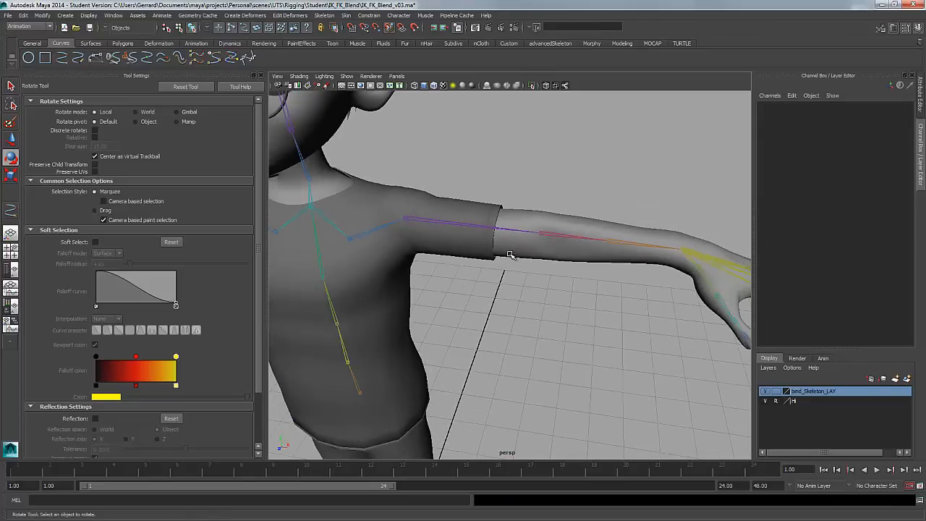
pyautogui.keyDown('alt'); pyautogui.moveTo(515, 292); pyautogui.dragTo(614, 341); pyautogui.keyUp('alt')
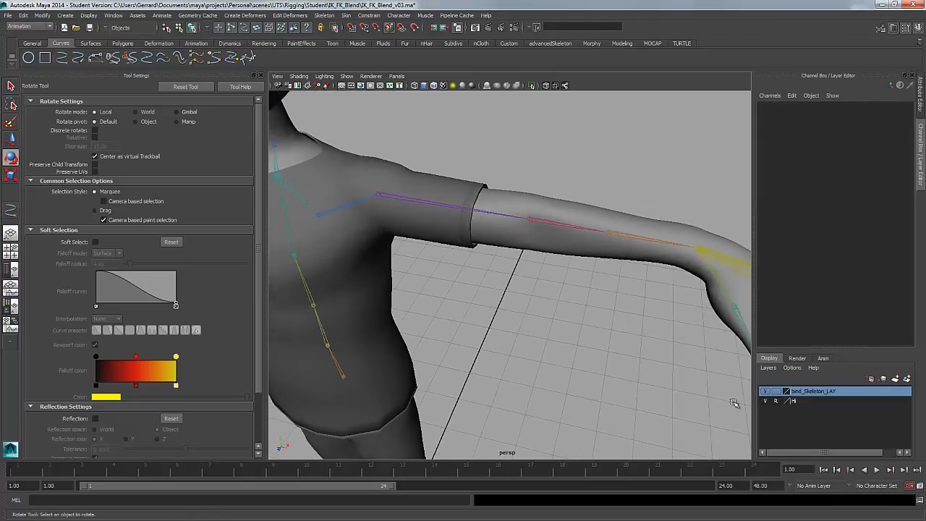
pyautogui.click(765, 391)
pyautogui.click(765, 392)
# Step: Duplicate the left arm chain from shoulder_jnt_L and unparent the copy from the bind skeleton
pyautogui.keyDown('alt'); pyautogui.moveTo(456, 271); pyautogui.dragTo(484, 221); pyautogui.keyUp('alt')
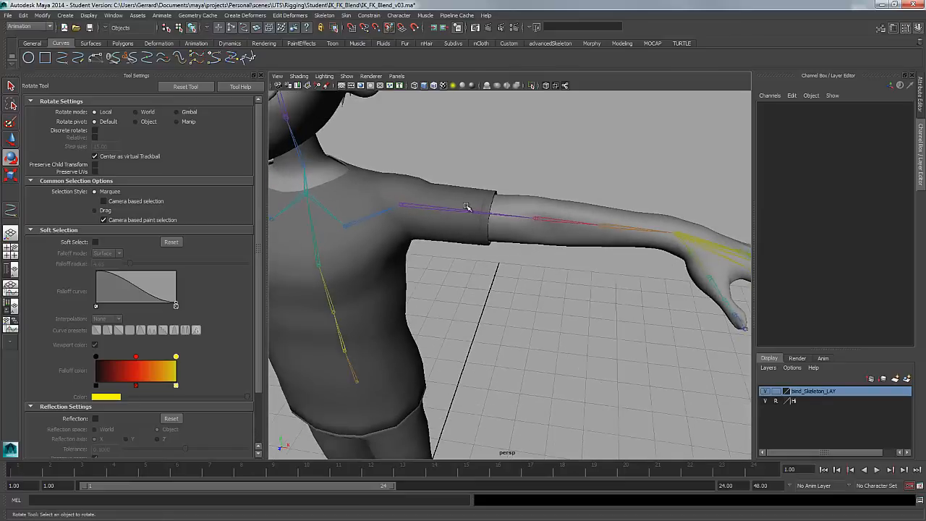
pyautogui.click(446, 209)
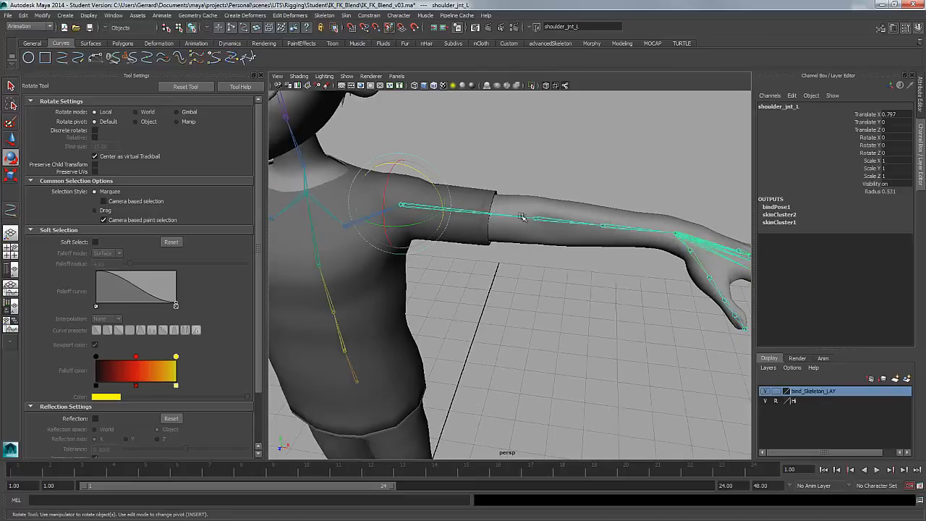
pyautogui.moveTo(523, 217)
pyautogui.keyDown('alt'); pyautogui.mouseDown()
pyautogui.moveTo(471, 248)
pyautogui.moveTo(499, 207)
pyautogui.moveTo(507, 223)
pyautogui.mouseUp(); pyautogui.keyUp('alt')
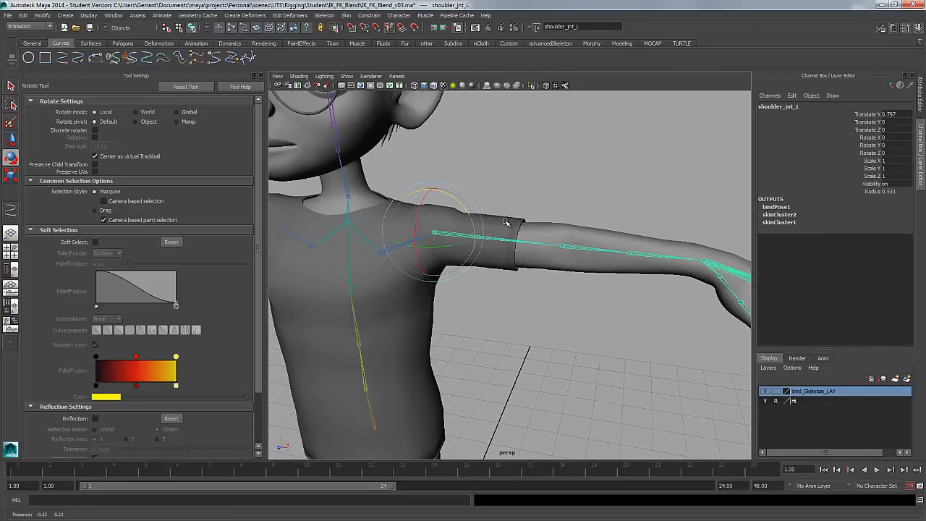
pyautogui.hotkey('ctrl', 'd')
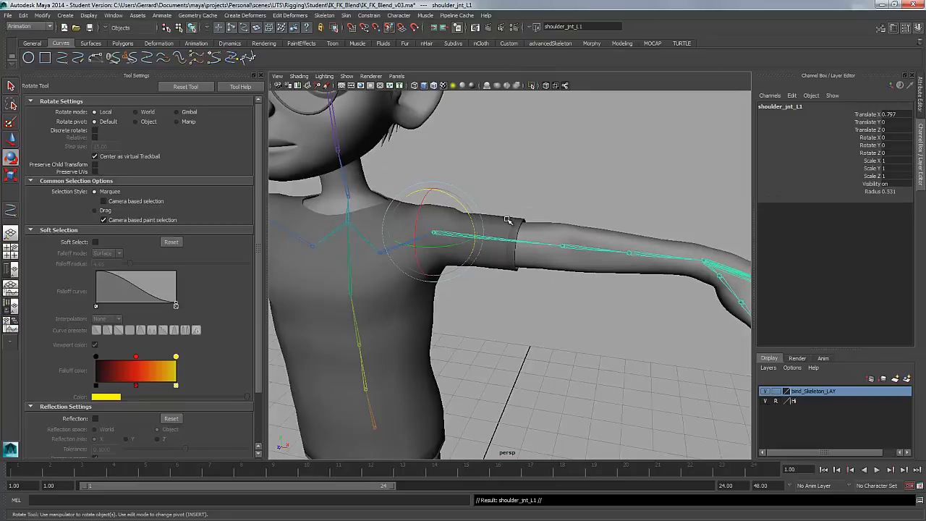
pyautogui.hotkey('shift', 'p')
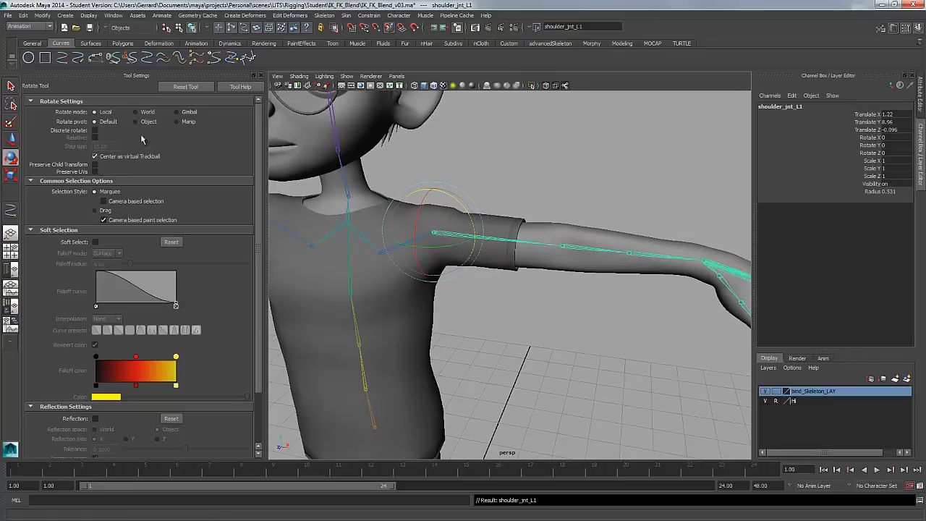
# Step: Open the Outliner, place it over the tool settings, and make it taller and narrower
pyautogui.click(113, 15)
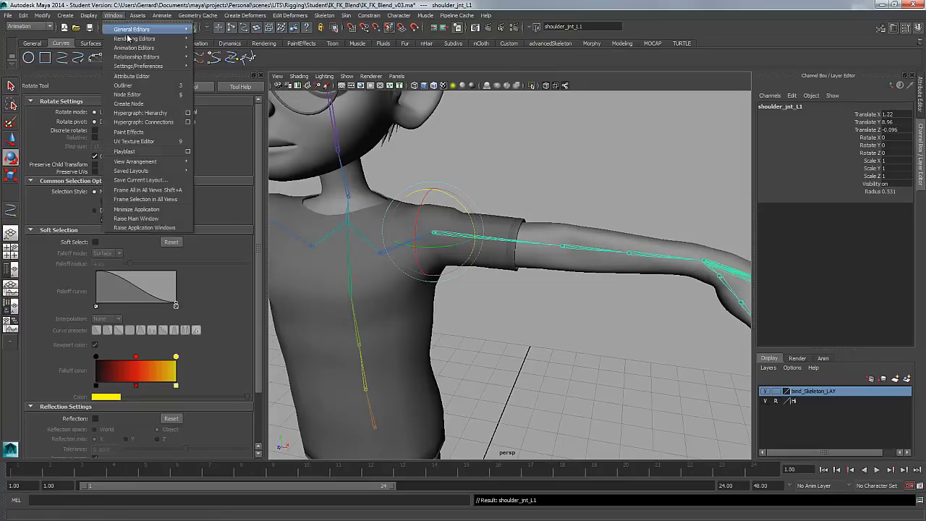
pyautogui.click(127, 86)
pyautogui.moveTo(579, 60); pyautogui.dragTo(373, 105)
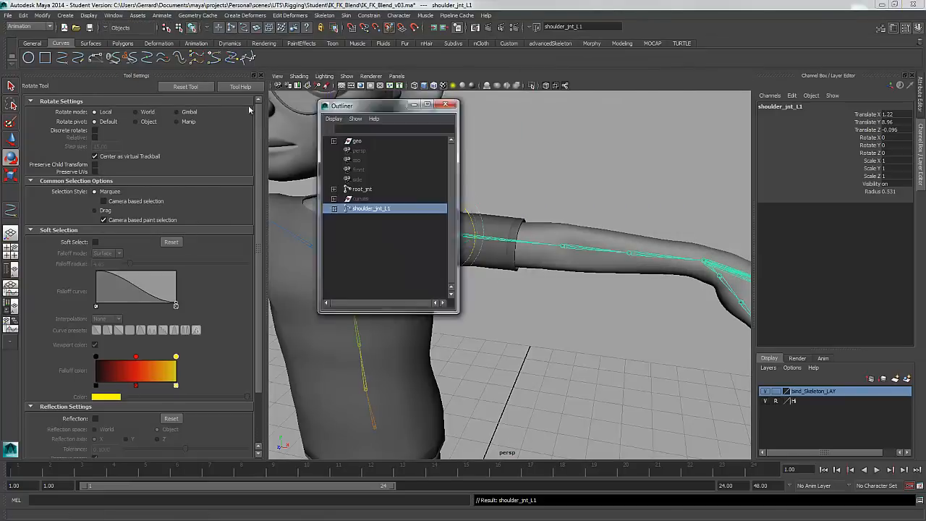
pyautogui.moveTo(249, 110); pyautogui.dragTo(133, 112)
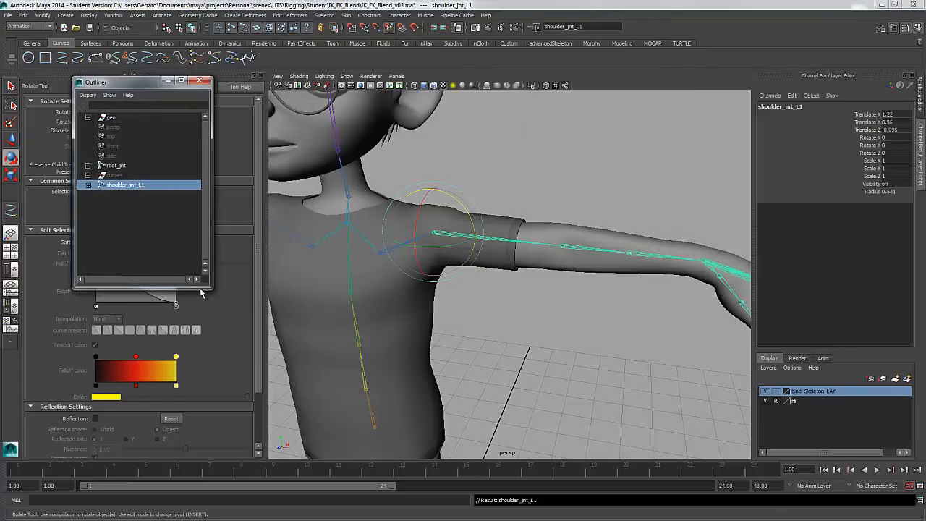
pyautogui.moveTo(211, 290); pyautogui.dragTo(189, 362)
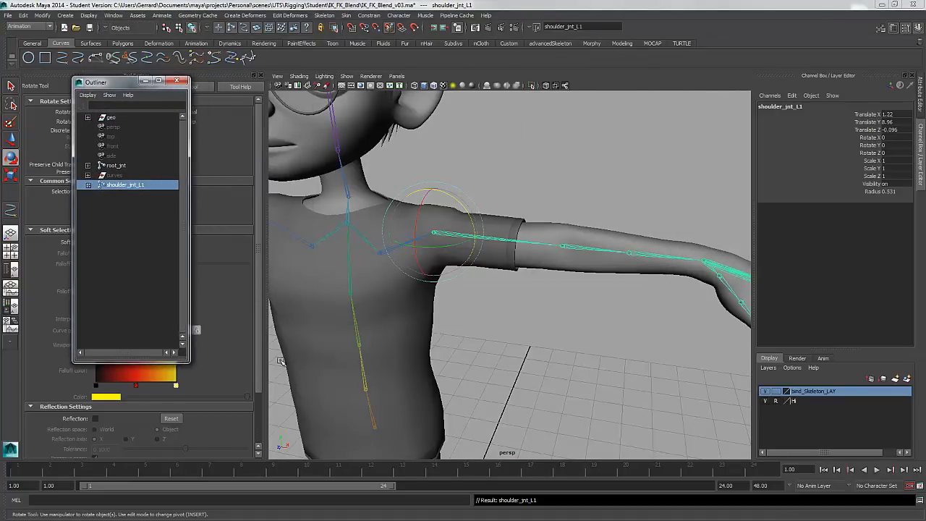
# Step: Move the duplicated arm chain up to about 9.64 in Y with bind_Skeleton_LAY hidden, and show the layer again
pyautogui.click(767, 391)
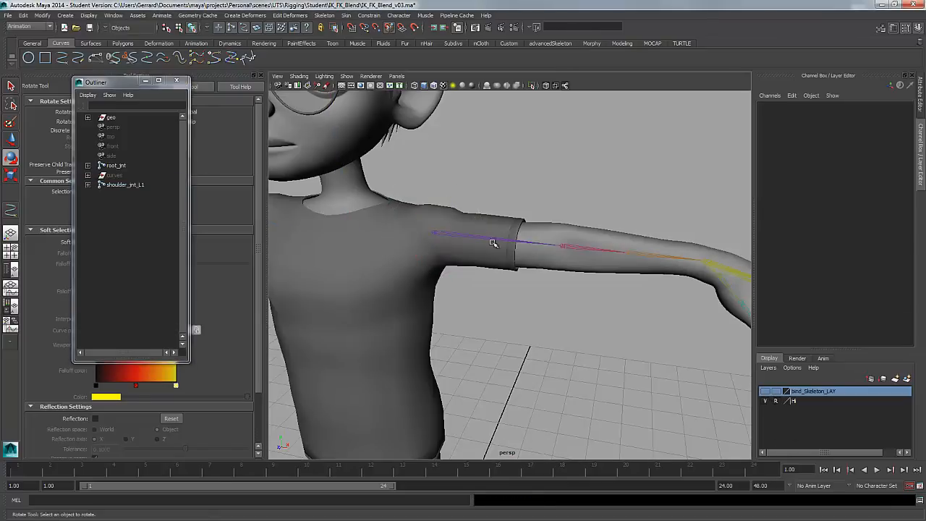
pyautogui.click(126, 184)
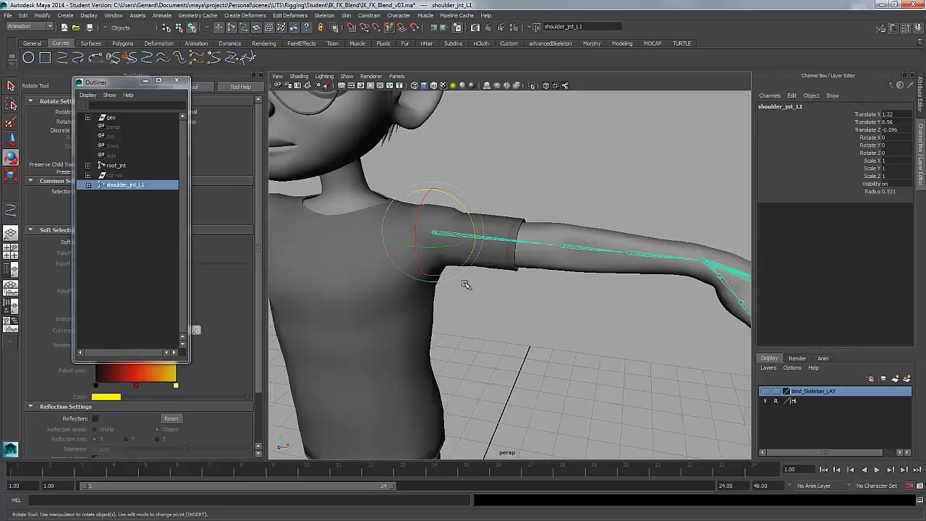
pyautogui.press('w')
pyautogui.moveTo(435, 200); pyautogui.dragTo(429, 141)
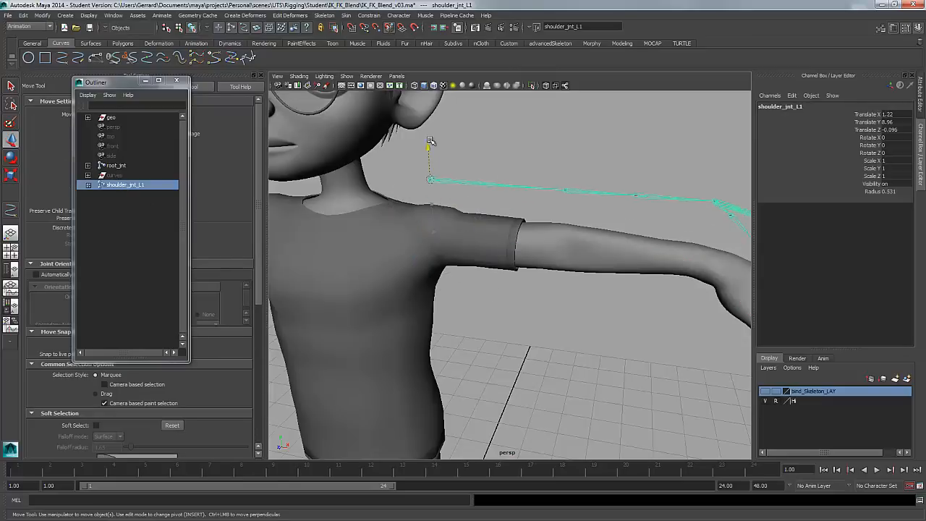
pyautogui.click(767, 391)
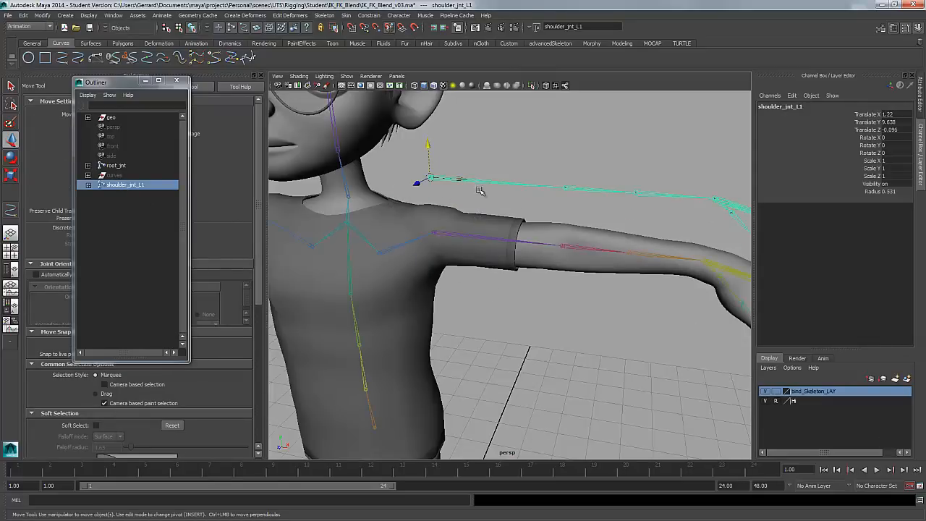
# Step: Undo showing bind_Skeleton_LAY and the upward move of the duplicated arm chain
pyautogui.hotkey('ctrl', 'z')
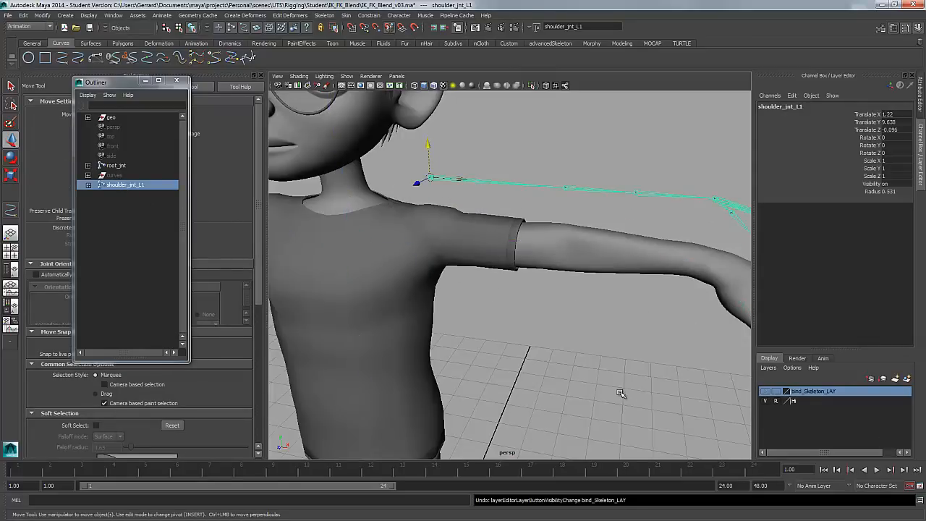
pyautogui.hotkey('ctrl', 'z')
pyautogui.keyDown('alt'); pyautogui.moveTo(558, 335); pyautogui.dragTo(466, 295); pyautogui.keyUp('alt')
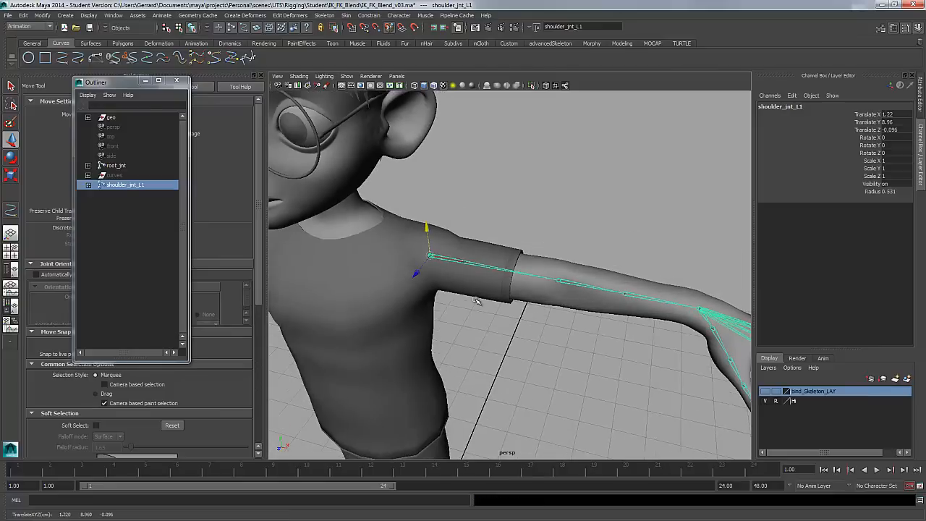
# Step: Increase the Radius of the duplicated shoulder, elbow and forearm joints to about 1.9
pyautogui.keyDown('alt'); pyautogui.moveTo(477, 302); pyautogui.dragTo(499, 307, button='right'); pyautogui.keyUp('alt')
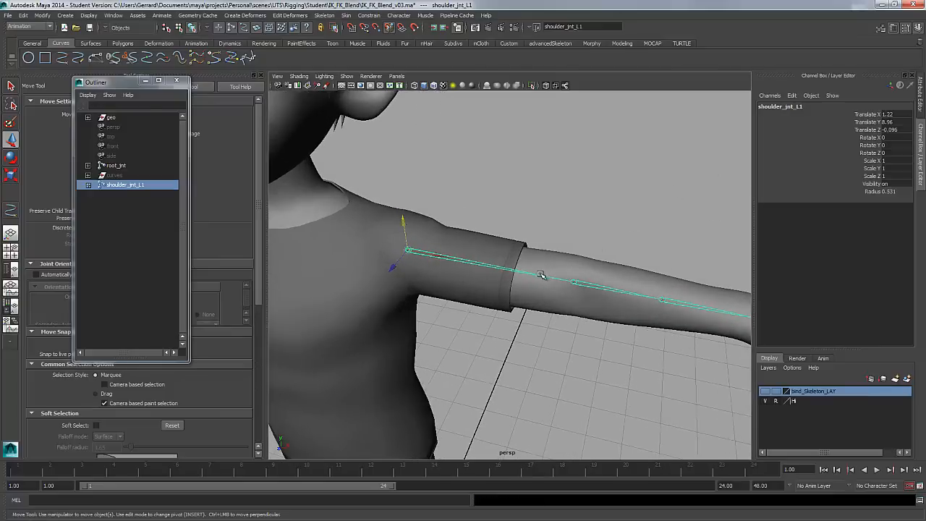
pyautogui.keyDown('alt'); pyautogui.moveTo(585, 292); pyautogui.dragTo(597, 332); pyautogui.keyUp('alt')
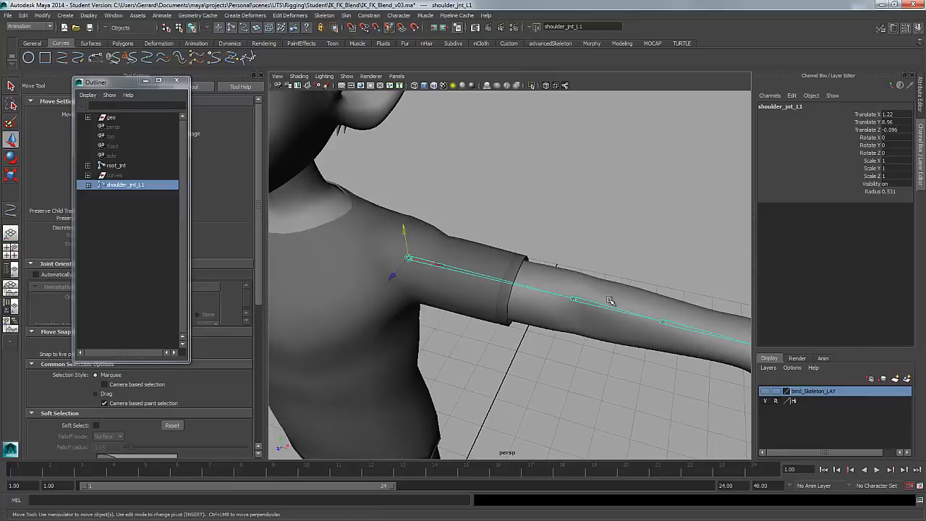
pyautogui.click(662, 318)
pyautogui.click(703, 330)
pyautogui.keyDown('alt'); pyautogui.moveTo(703, 329); pyautogui.dragTo(674, 326, button='middle'); pyautogui.keyUp('alt')
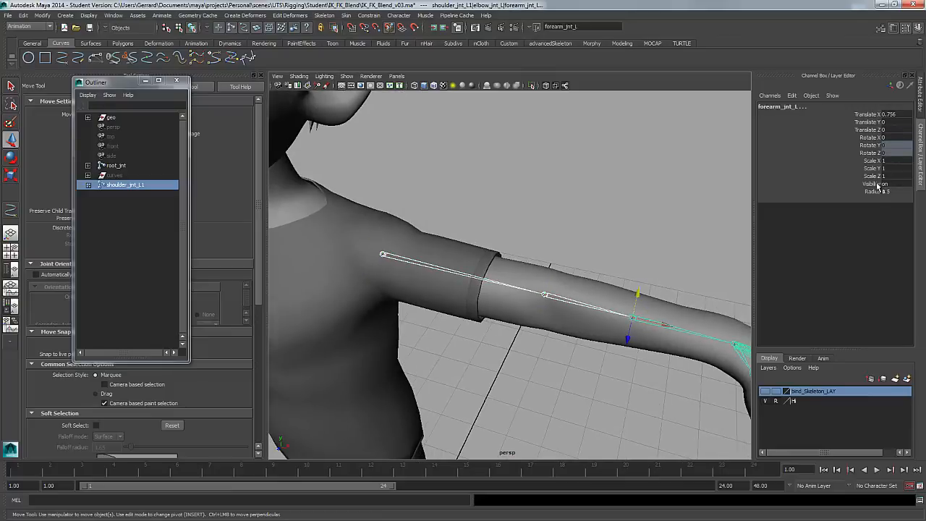
pyautogui.click(851, 191)
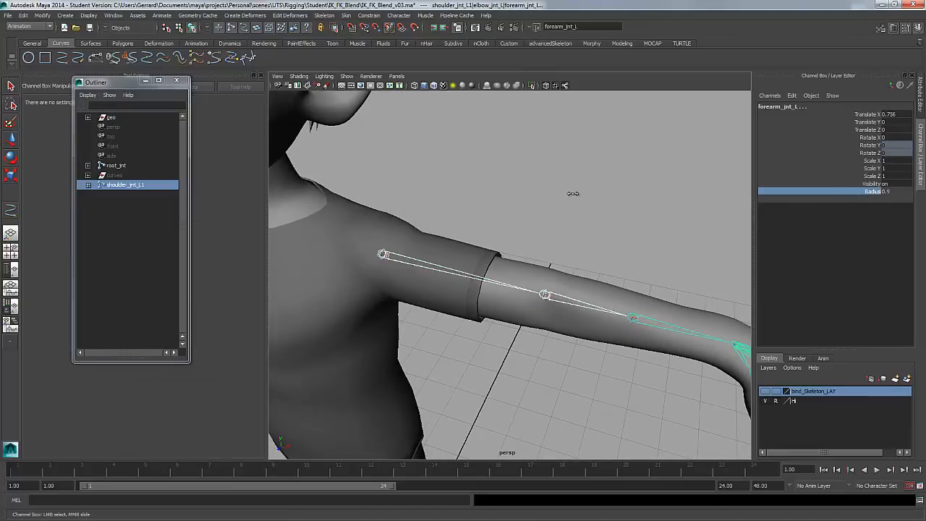
pyautogui.moveTo(570, 194); pyautogui.dragTo(744, 374, button='middle')
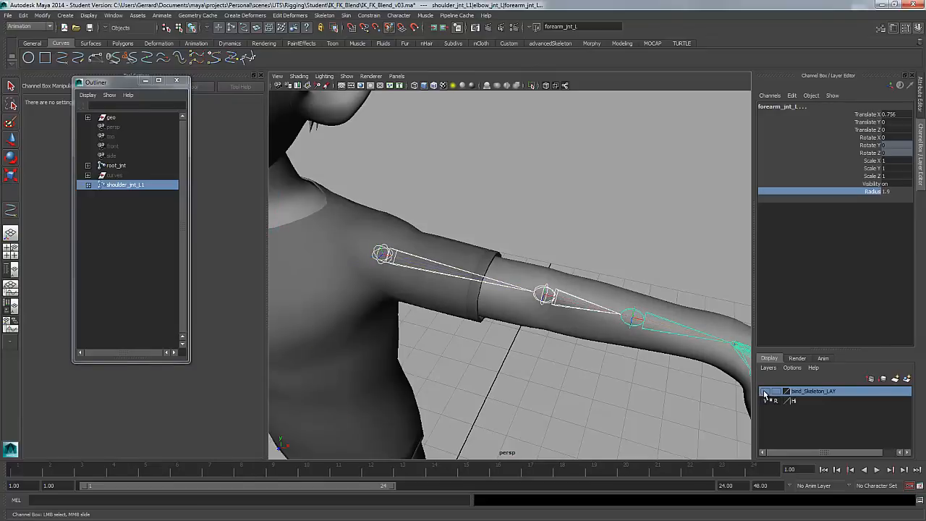
# Step: Set the Radius of the duplicated chain's wrist joint to 1.6, keeping bind_Skeleton_LAY hidden
pyautogui.click(765, 392)
pyautogui.keyDown('alt'); pyautogui.moveTo(715, 308); pyautogui.dragTo(692, 296, button='middle'); pyautogui.keyUp('alt')
pyautogui.click(711, 330)
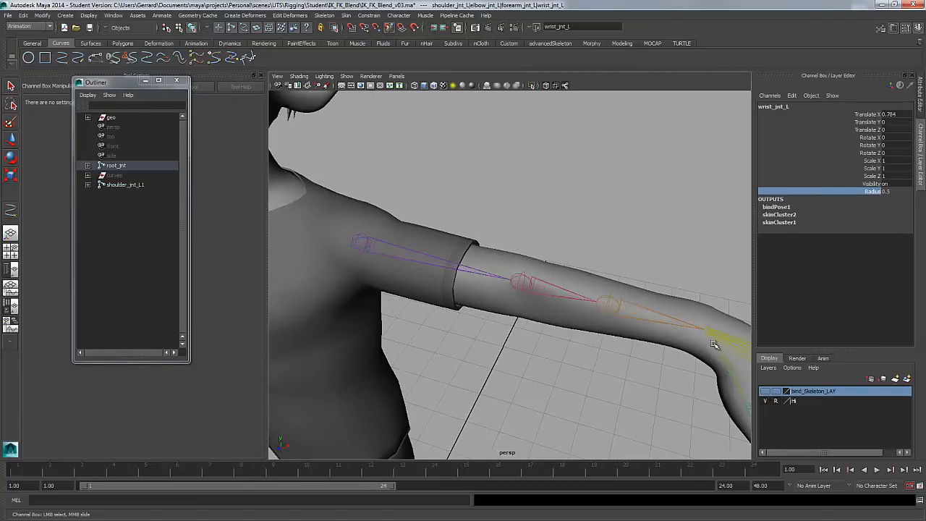
pyautogui.click(715, 345)
pyautogui.moveTo(625, 199); pyautogui.dragTo(533, 181, button='middle')
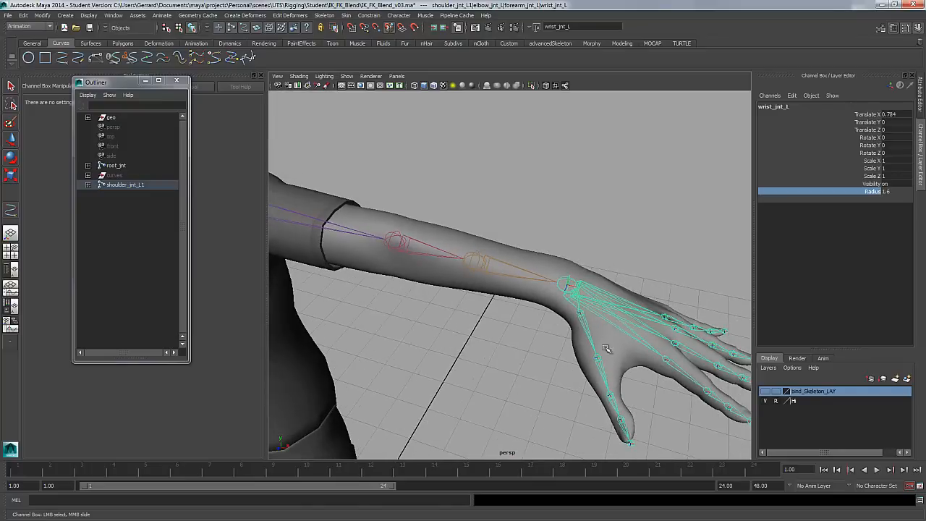
# Step: Expand the shoulder_jnt_L1 hierarchy down to wrist_jnt_L and delete the five finger and thumb joint chains below it
pyautogui.keyDown('alt'); pyautogui.moveTo(579, 293); pyautogui.dragTo(631, 282, button='middle'); pyautogui.keyUp('alt')
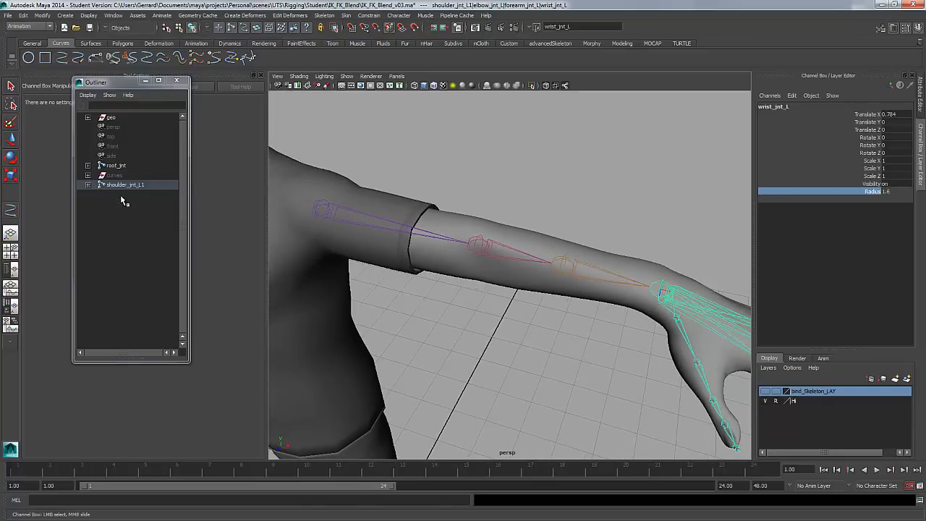
pyautogui.click(87, 186)
pyautogui.click(98, 194)
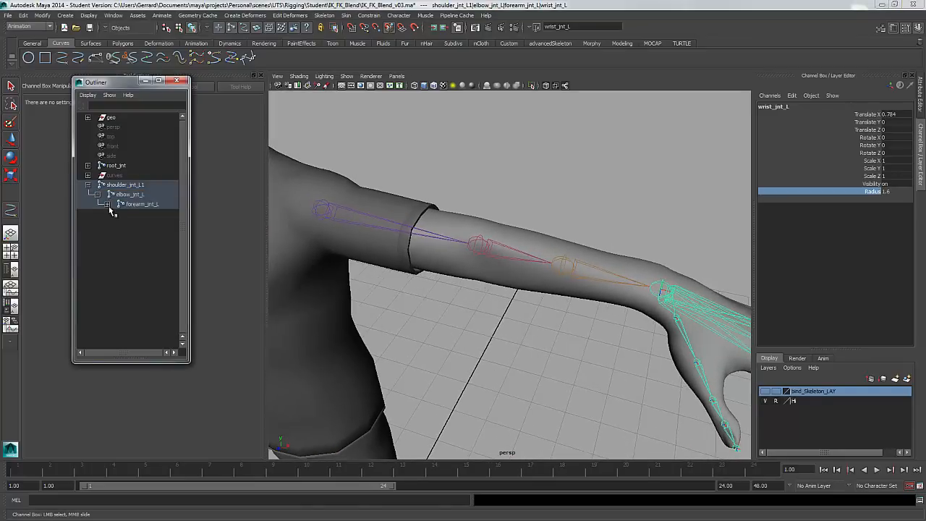
pyautogui.click(107, 205)
pyautogui.click(117, 214)
pyautogui.moveTo(153, 227); pyautogui.dragTo(155, 262)
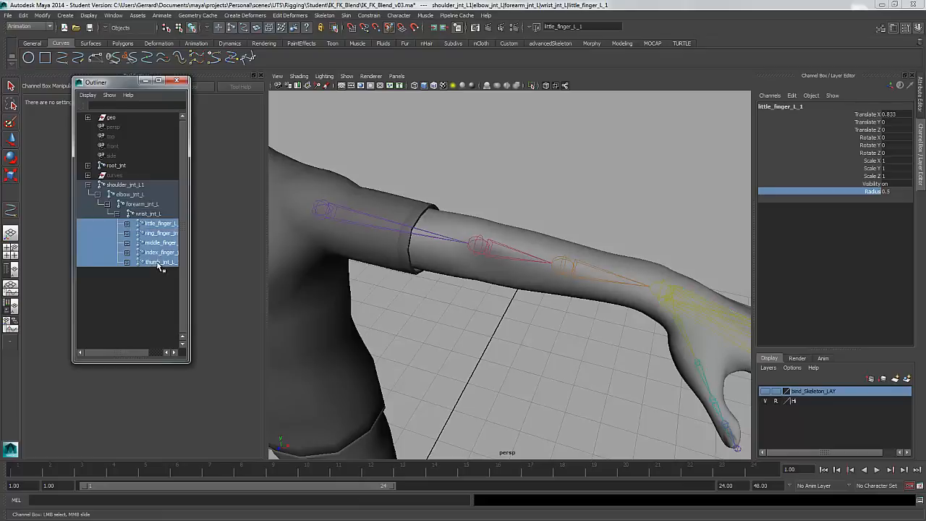
pyautogui.press('Delete')
pyautogui.press('w')
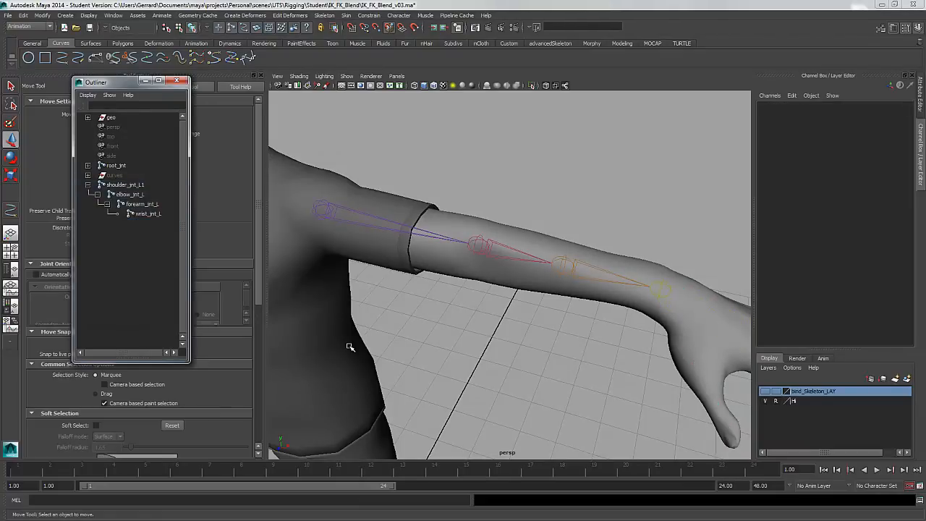
# Step: Check the duplicated joints one by one from shoulder to wrist, and toggle bind_Skeleton_LAY on and off to compare
pyautogui.keyDown('alt'); pyautogui.moveTo(349, 347); pyautogui.dragTo(497, 307); pyautogui.keyUp('alt')
pyautogui.click(406, 260)
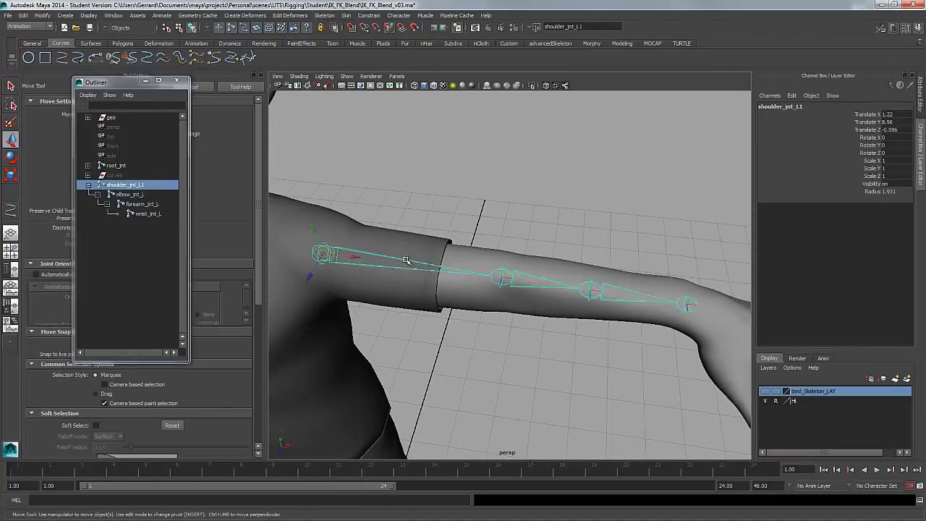
pyautogui.click(501, 276)
pyautogui.click(591, 290)
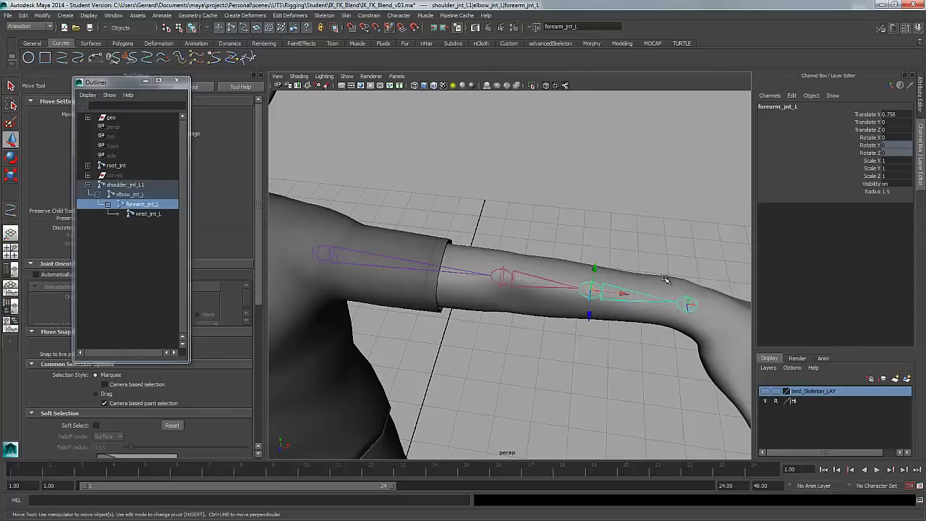
pyautogui.click(684, 303)
pyautogui.keyDown('alt'); pyautogui.moveTo(558, 263); pyautogui.dragTo(413, 246); pyautogui.keyUp('alt')
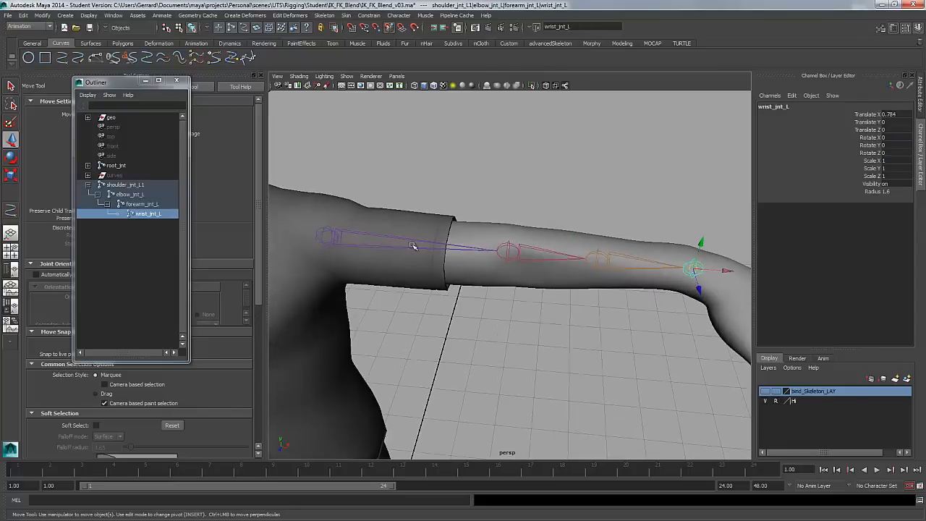
pyautogui.click(765, 392)
pyautogui.click(765, 392)
pyautogui.keyDown('alt'); pyautogui.moveTo(511, 323); pyautogui.dragTo(516, 335, button='middle'); pyautogui.keyUp('alt')
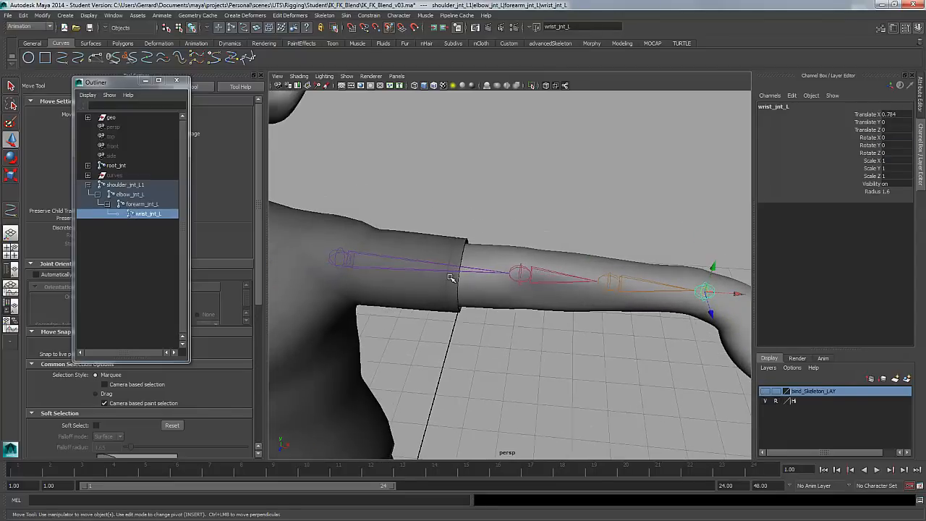
# Step: Try adding the prefix FK_ to the shoulder_jnt_L1 hierarchy, and undo it
pyautogui.click(451, 267)
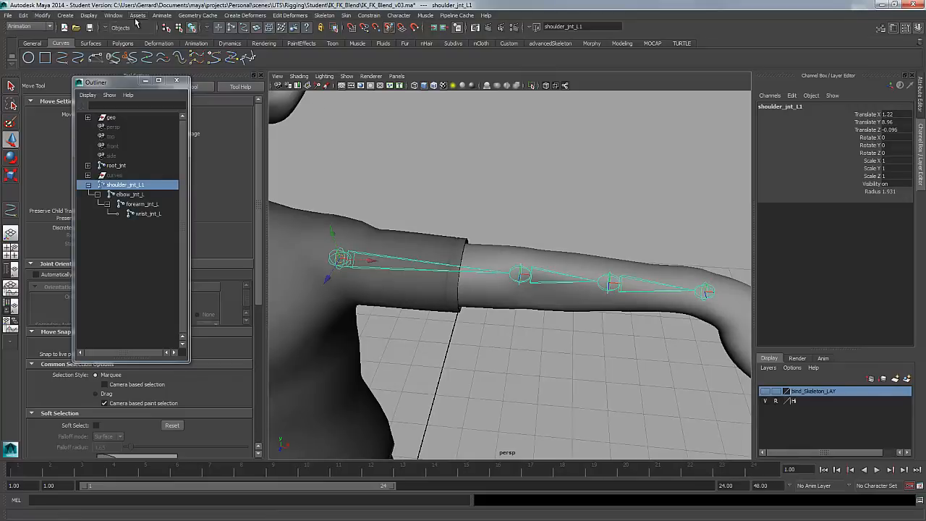
pyautogui.click(42, 15)
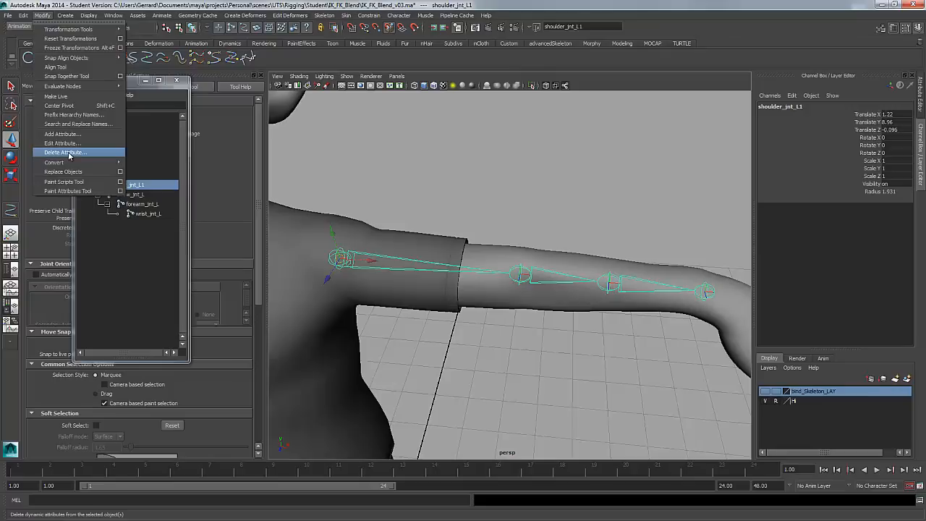
pyautogui.click(72, 114)
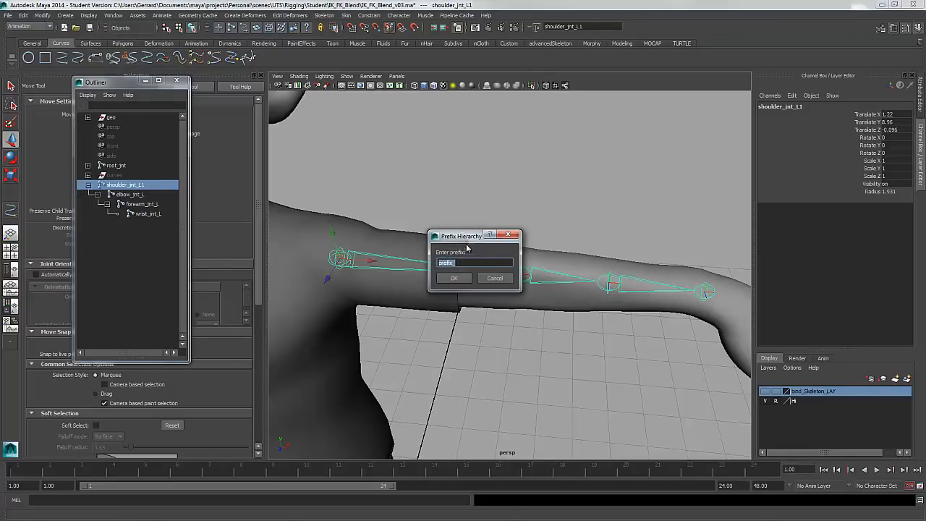
pyautogui.moveTo(460, 236); pyautogui.dragTo(482, 145)
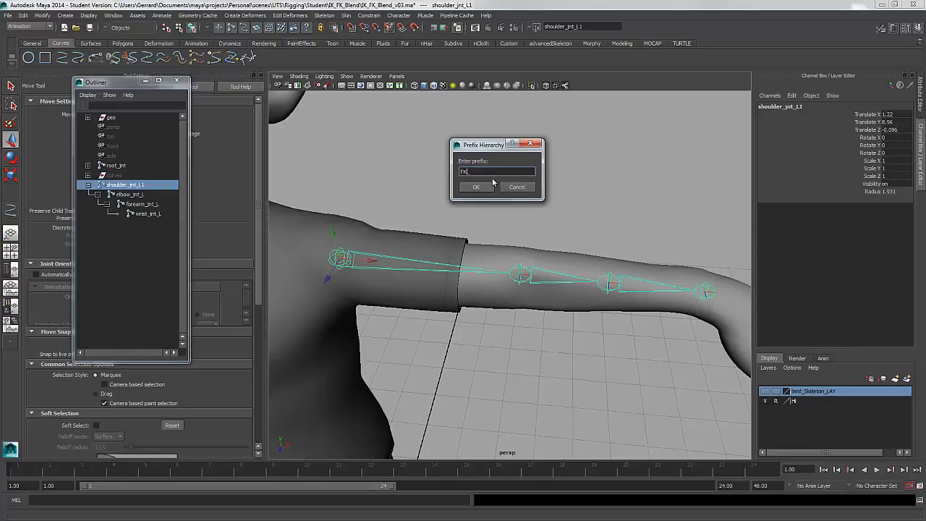
pyautogui.click(474, 190)
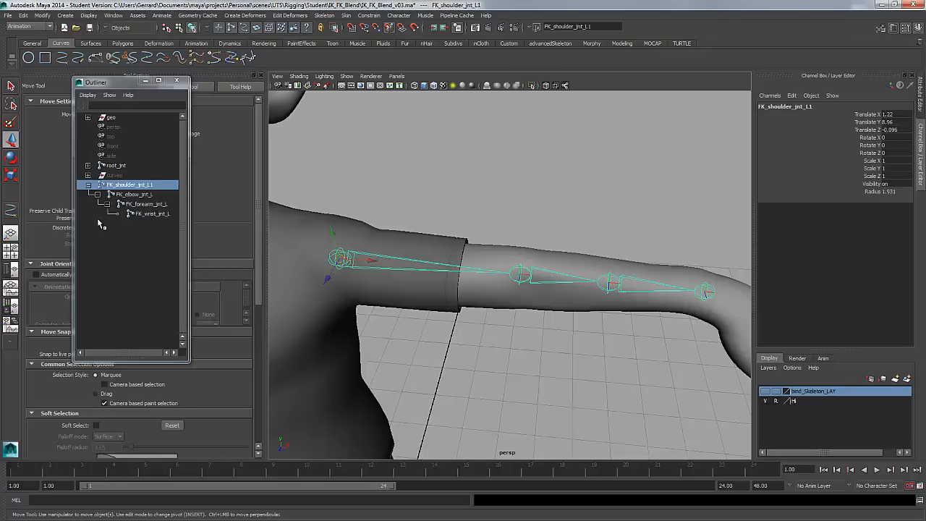
pyautogui.hotkey('ctrl', 'z')
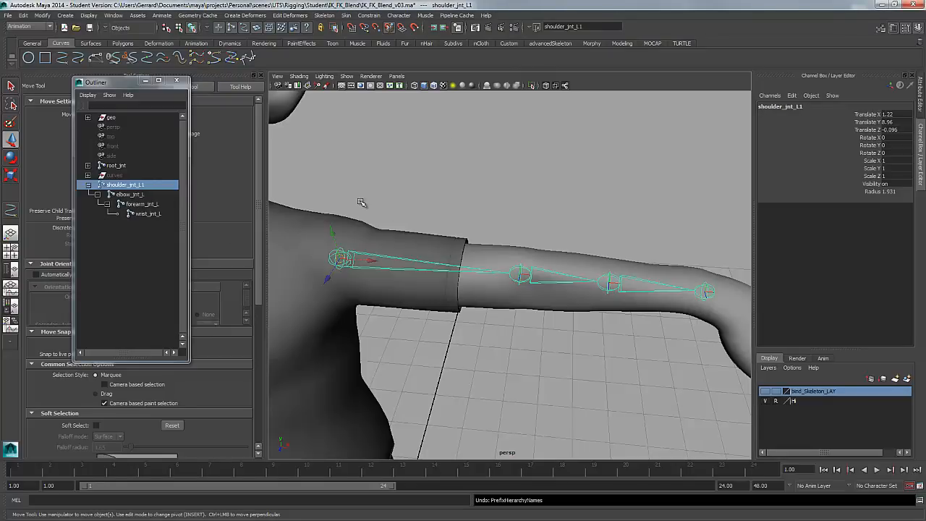
# Step: Duplicate the shoulder_jnt_L1 chain, and add the prefix FK_ to the names in the original shoulder_jnt_L1 hierarchy
pyautogui.hotkey('ctrl', 'd')
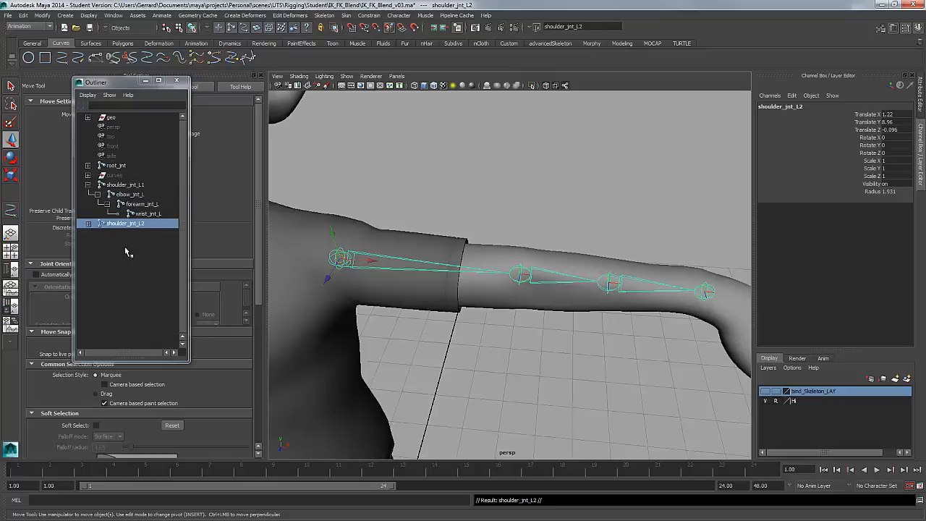
pyautogui.click(126, 186)
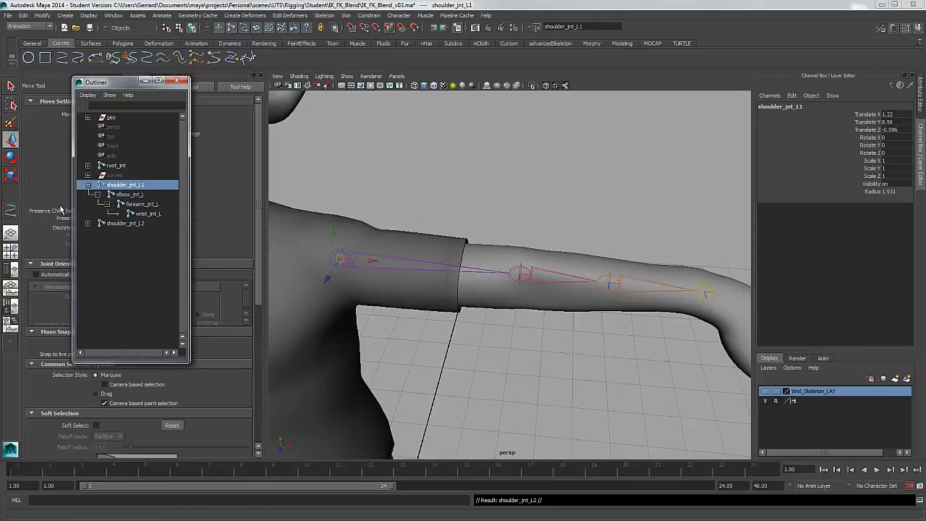
pyautogui.click(88, 223)
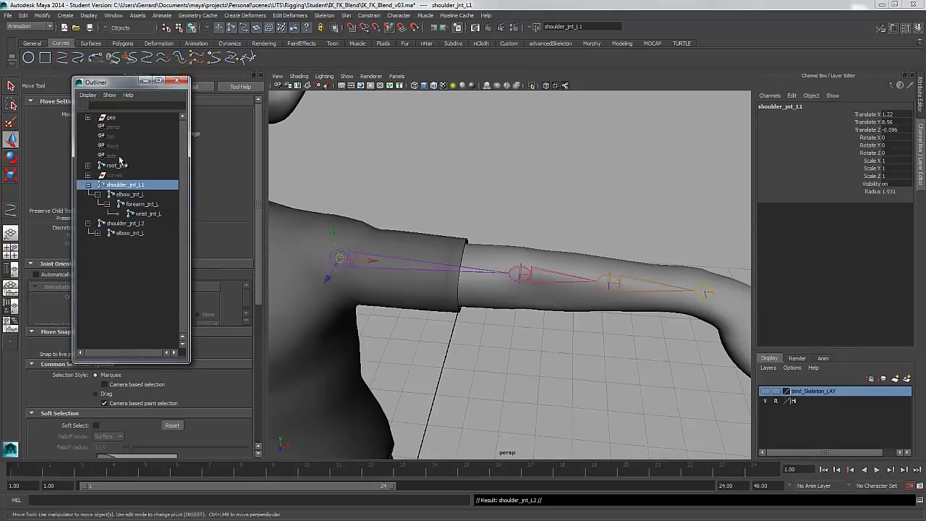
pyautogui.click(42, 16)
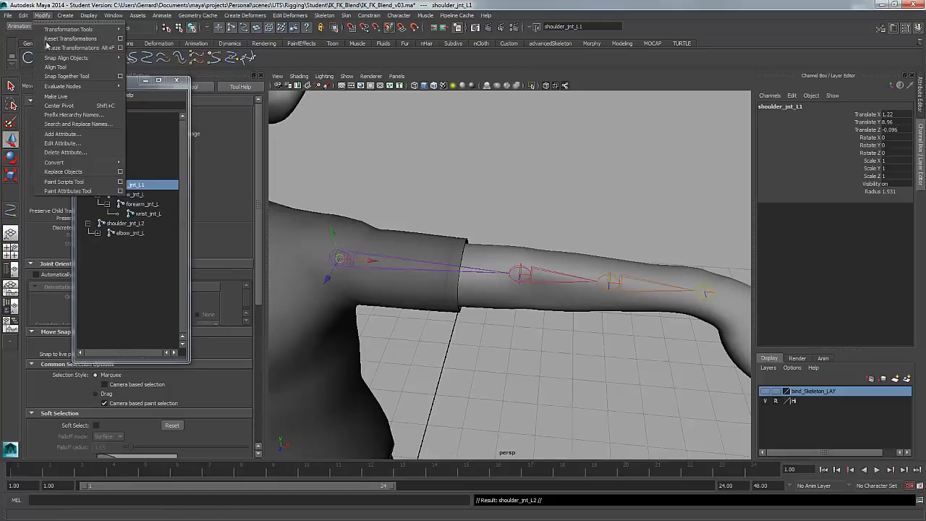
pyautogui.click(79, 116)
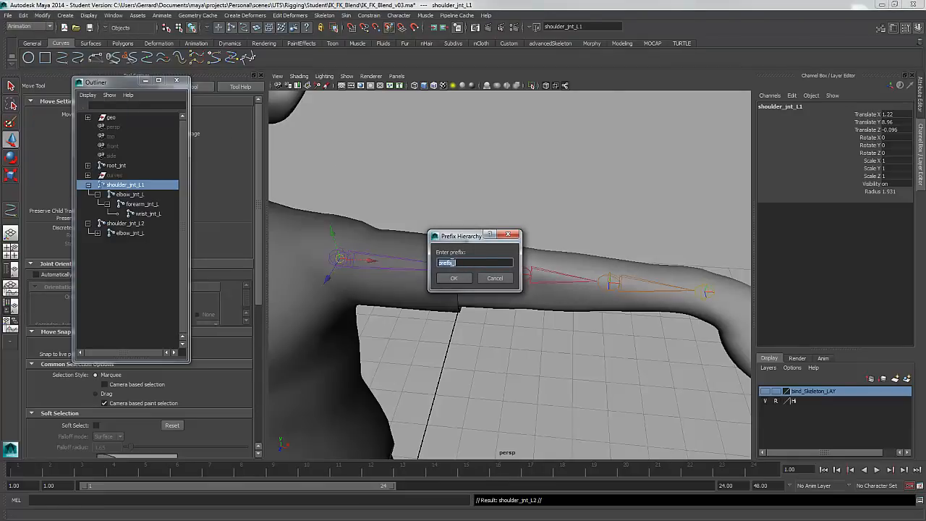
pyautogui.click(454, 279)
# Step: Add the prefix IK_ to all joint names in the shoulder_jnt_L2 hierarchy
pyautogui.click(119, 223)
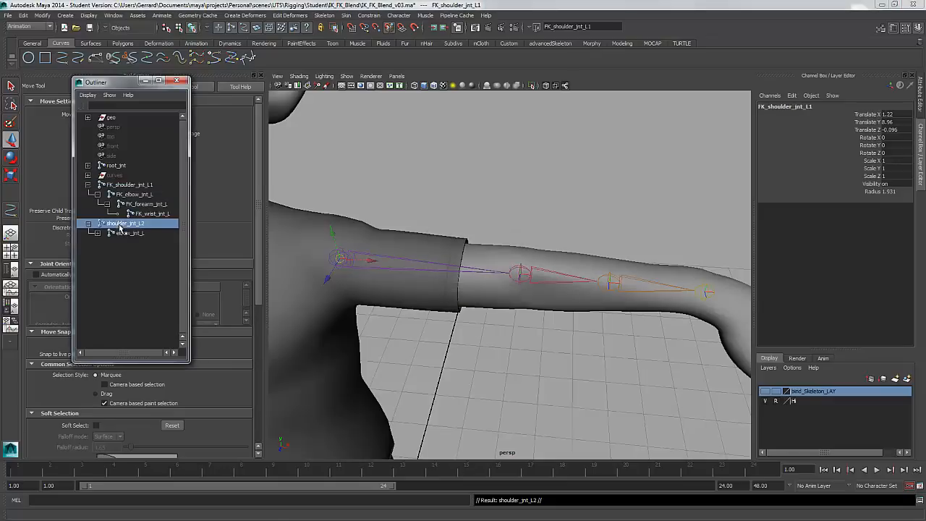
pyautogui.click(42, 15)
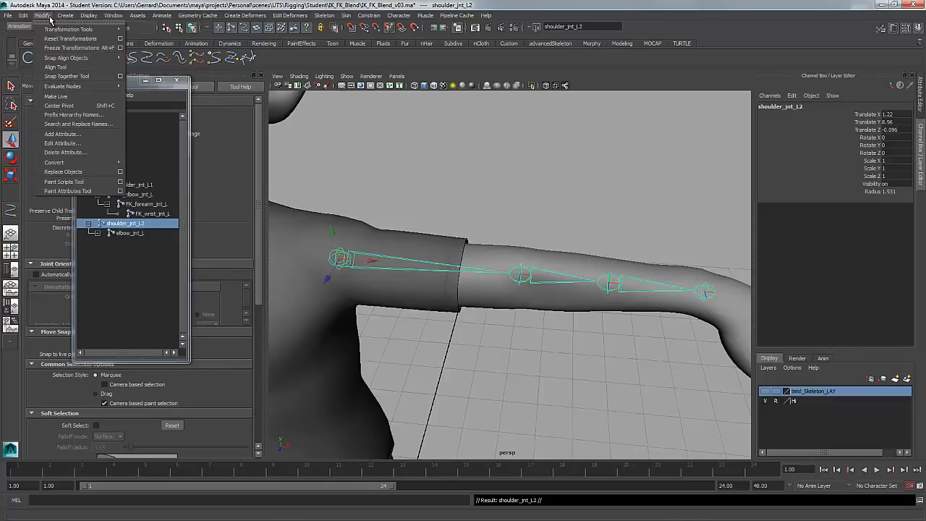
pyautogui.click(93, 117)
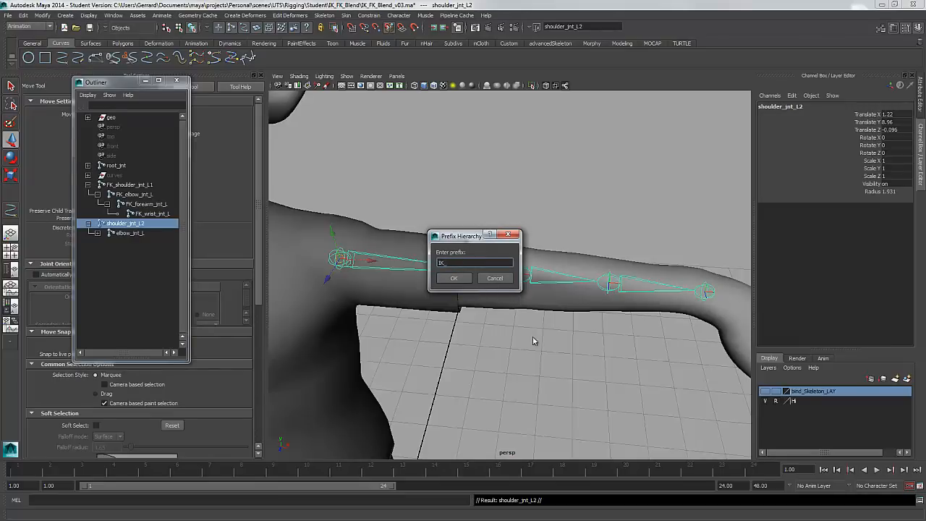
pyautogui.click(456, 279)
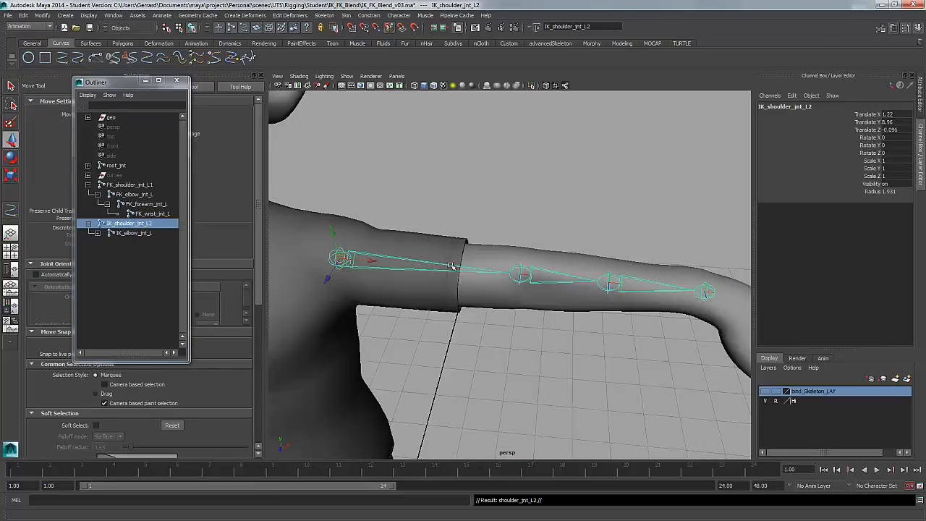
# Step: Expand the IK chain, increase the Radius of all its joints from IK_shoulder_jnt_L2 to IK_wrist_jnt_L together, and deselect them
pyautogui.click(98, 233)
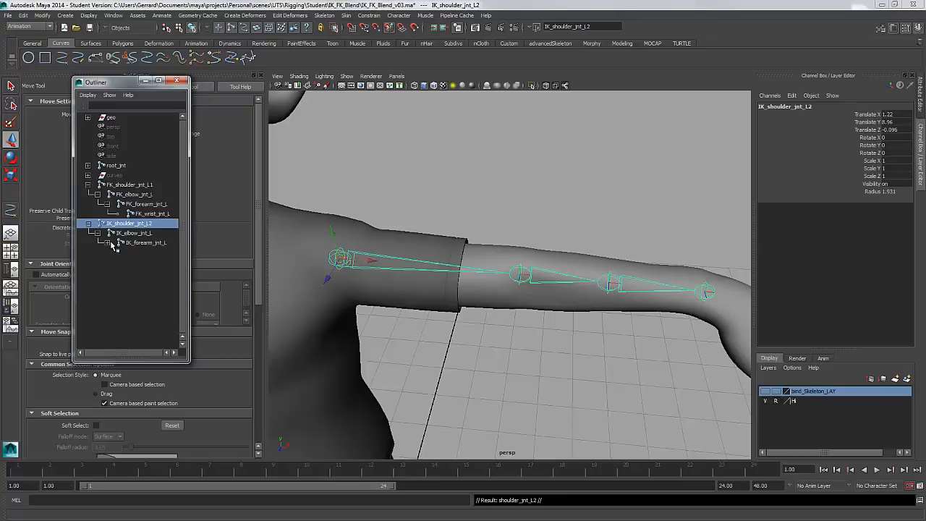
pyautogui.click(109, 244)
pyautogui.click(142, 254)
pyautogui.keyDown('shift'); pyautogui.click(143, 226); pyautogui.keyUp('shift')
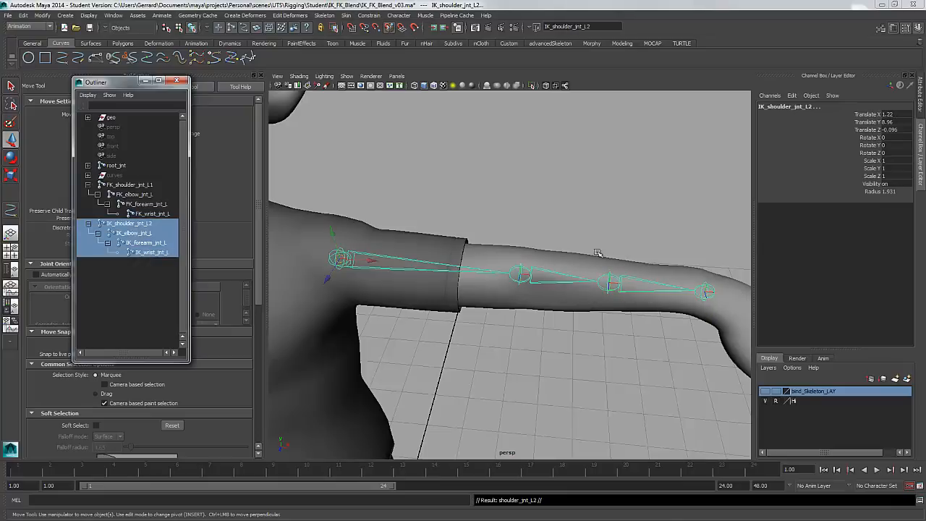
pyautogui.click(872, 191)
pyautogui.moveTo(534, 214); pyautogui.dragTo(534, 211, button='middle')
pyautogui.press('w')
pyautogui.click(589, 229)
pyautogui.keyDown('alt'); pyautogui.moveTo(589, 228); pyautogui.dragTo(581, 222); pyautogui.keyUp('alt')
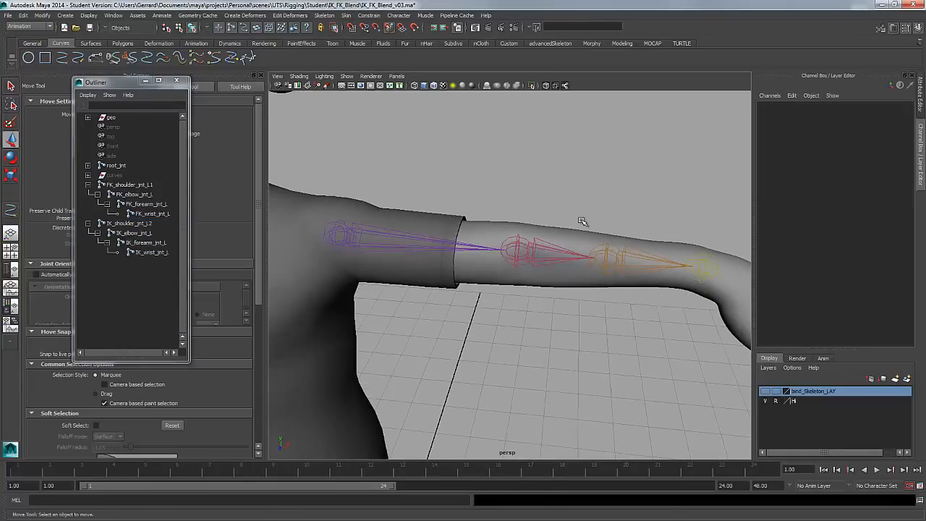
# Step: Collapse both arm chains and rename the FK chain's root joint to FK_shoulder_jnt_L
pyautogui.keyDown('alt'); pyautogui.moveTo(581, 221); pyautogui.dragTo(616, 374, button='right'); pyautogui.keyUp('alt')
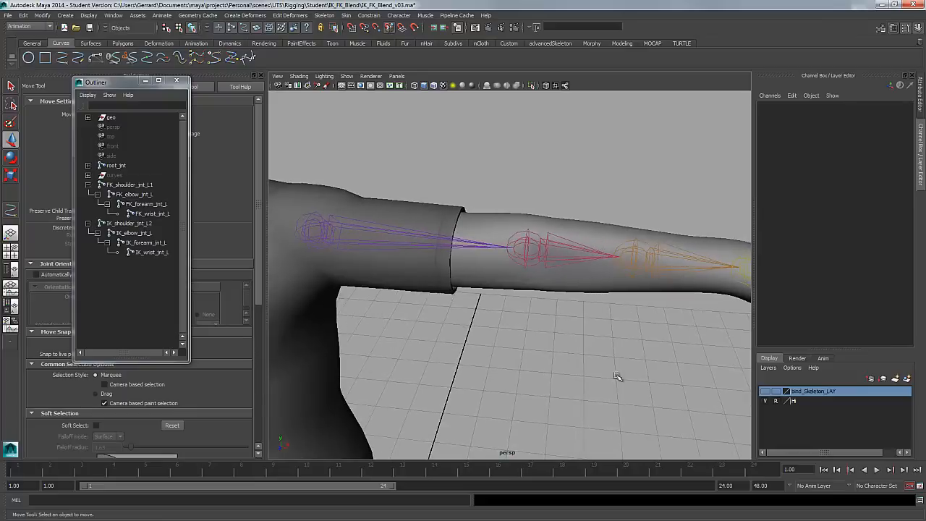
pyautogui.click(766, 393)
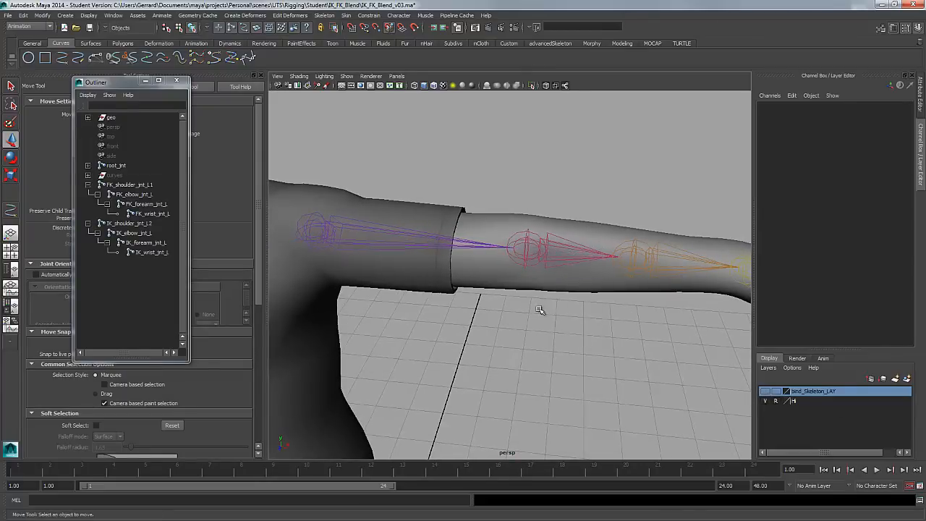
pyautogui.click(88, 224)
pyautogui.click(89, 185)
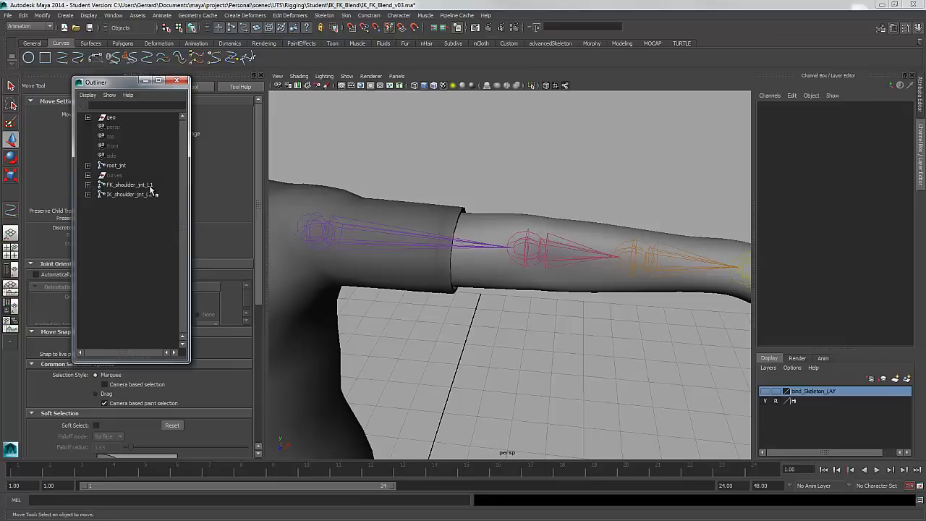
pyautogui.click(144, 185)
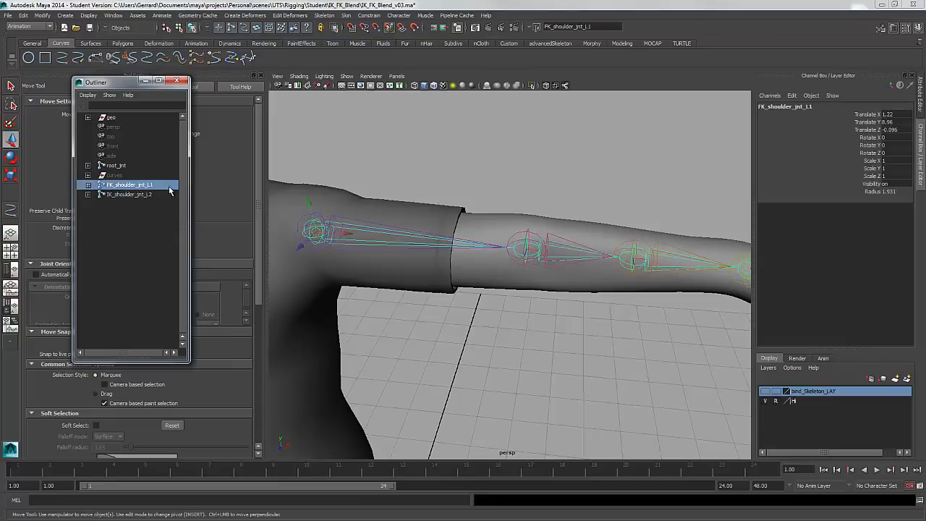
pyautogui.click(814, 107)
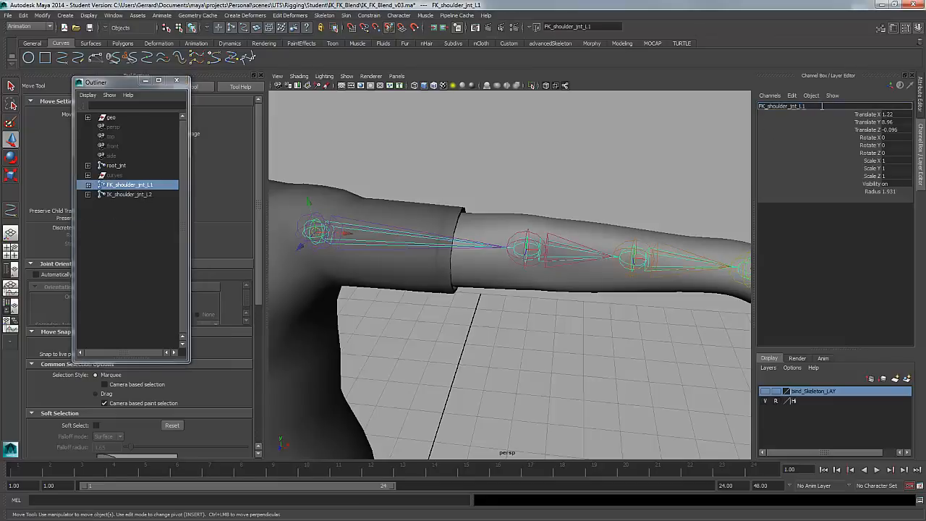
pyautogui.press('BackSpace')
pyautogui.press('Return')
# Step: Expand both chains and rename the IK chain's root joint to IK_shoulder_jnt_L
pyautogui.click(88, 185)
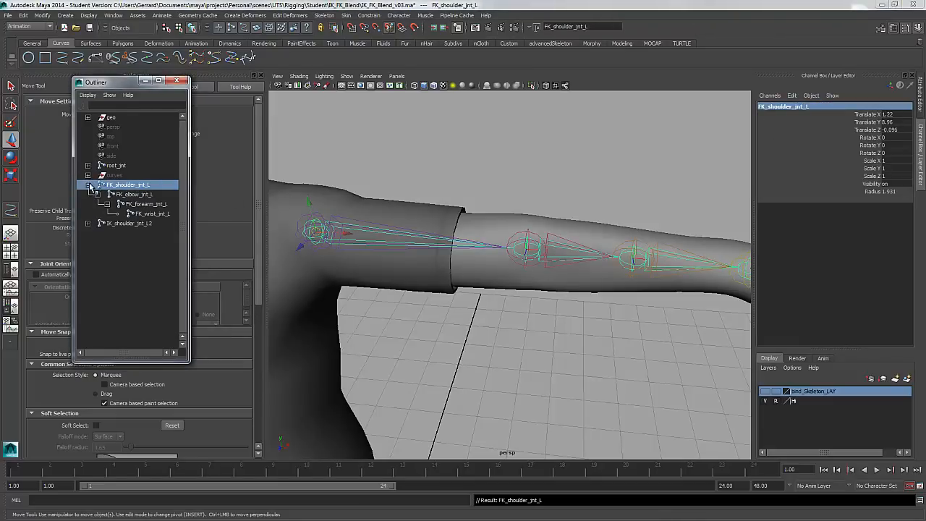
pyautogui.click(87, 224)
pyautogui.click(138, 224)
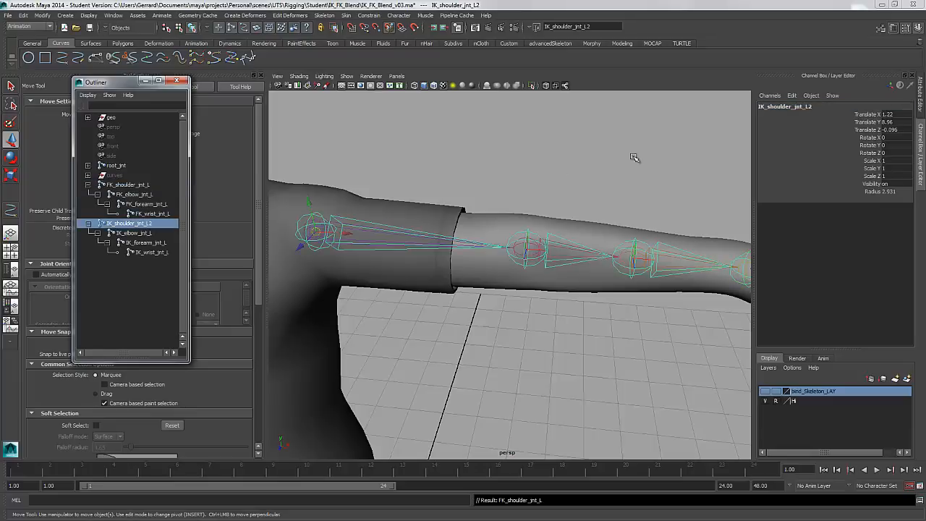
pyautogui.click(816, 107)
pyautogui.click(816, 106)
pyautogui.press('BackSpace')
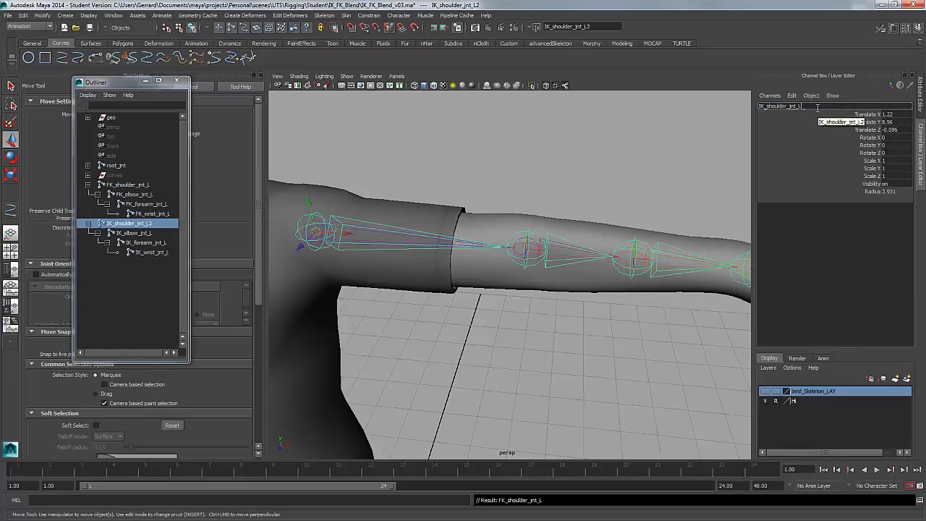
pyautogui.press('Return')
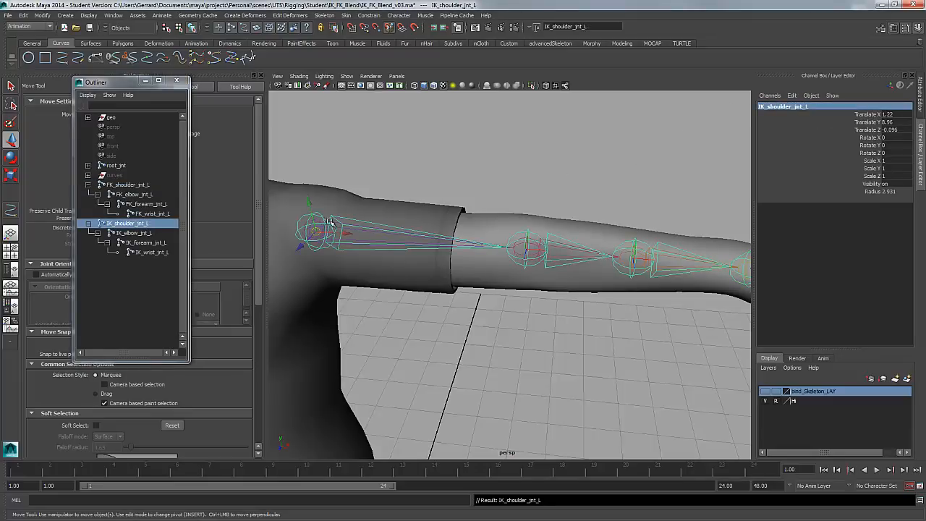
# Step: Create a display layer named IK_skeleton from the selected IK arm chain, and hide the layer
pyautogui.click(907, 378)
pyautogui.doubleClick(798, 392)
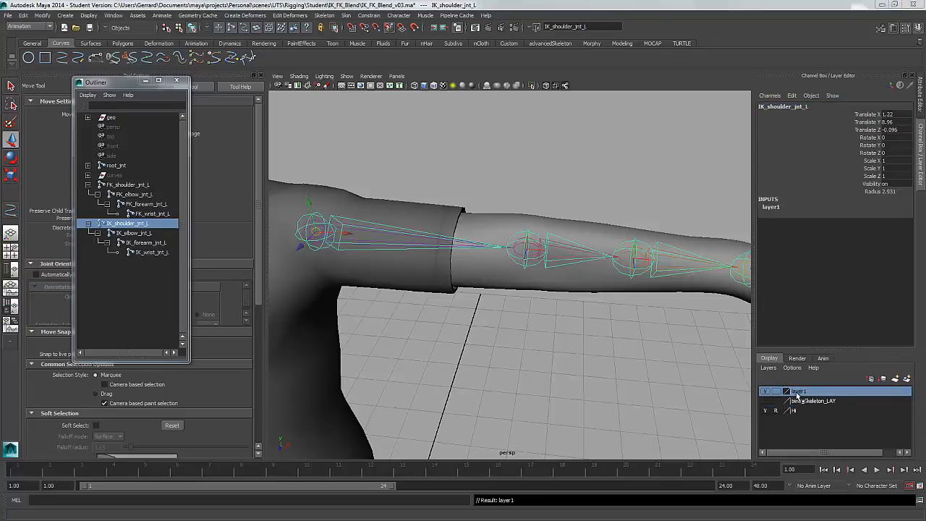
pyautogui.moveTo(303, 206); pyautogui.dragTo(232, 200)
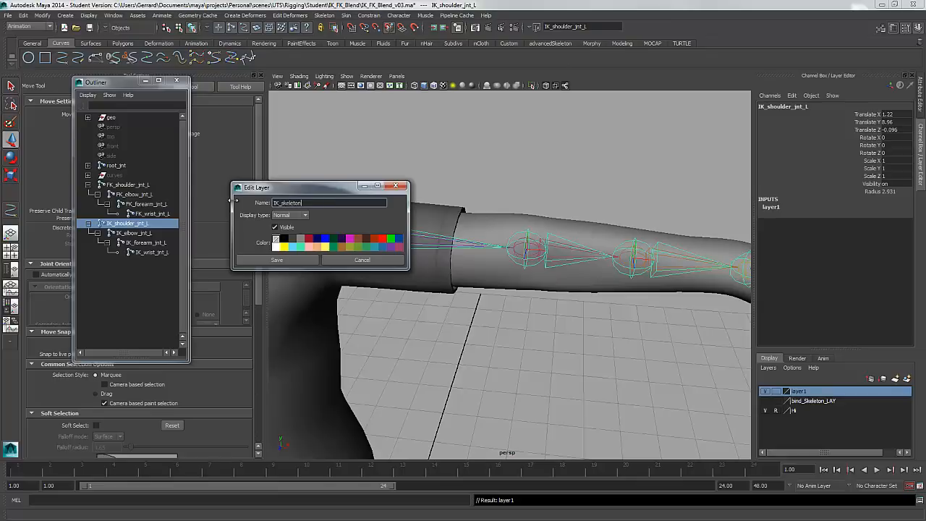
pyautogui.click(274, 260)
pyautogui.click(765, 391)
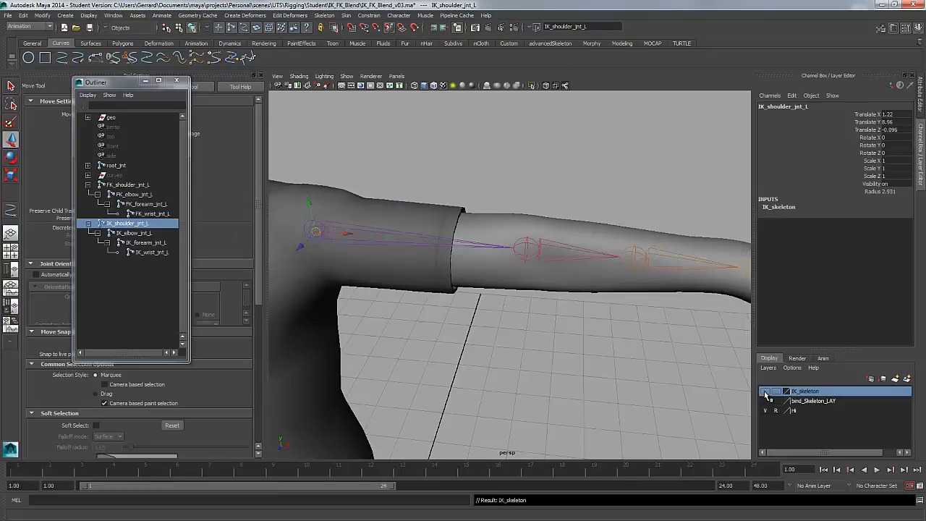
# Step: Create a display layer named FK_Skeleton_LAY from the FK_shoulder_jnt_L chain, test its visibility, and deselect the joints
pyautogui.click(122, 186)
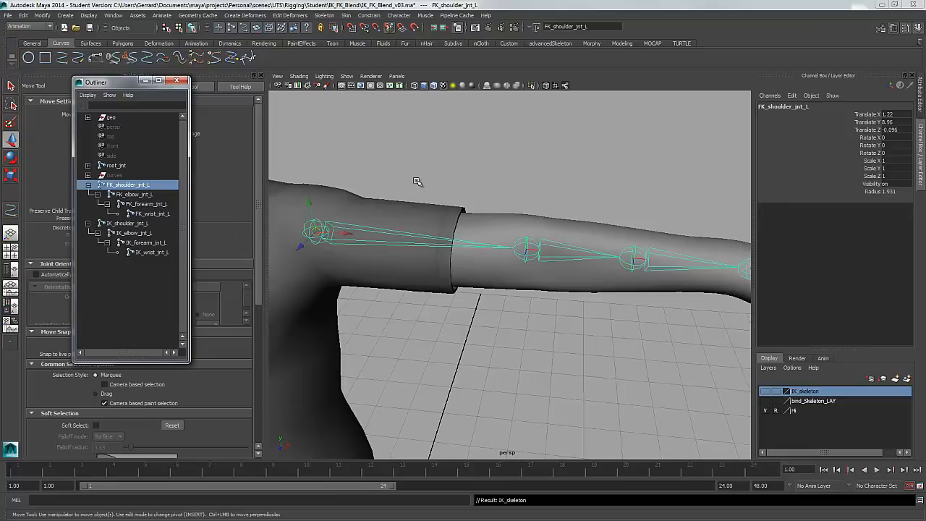
pyautogui.click(906, 378)
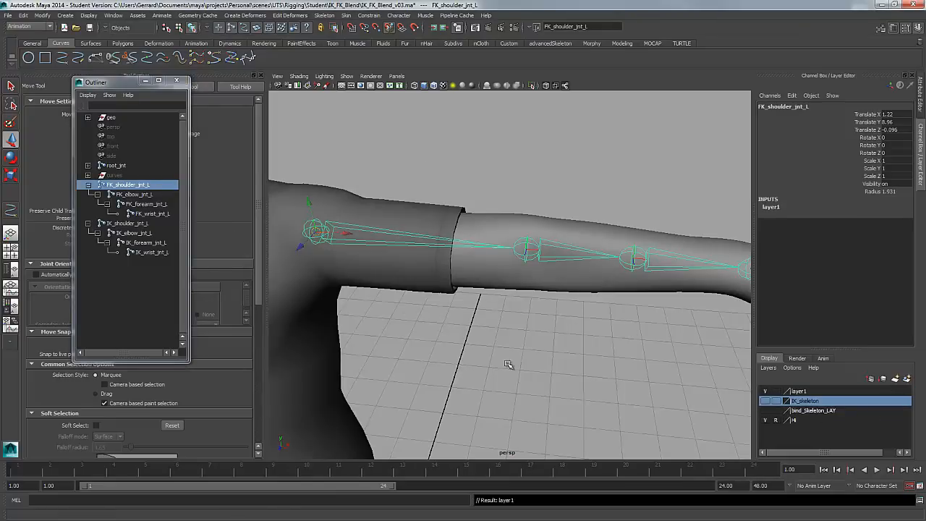
pyautogui.doubleClick(804, 393)
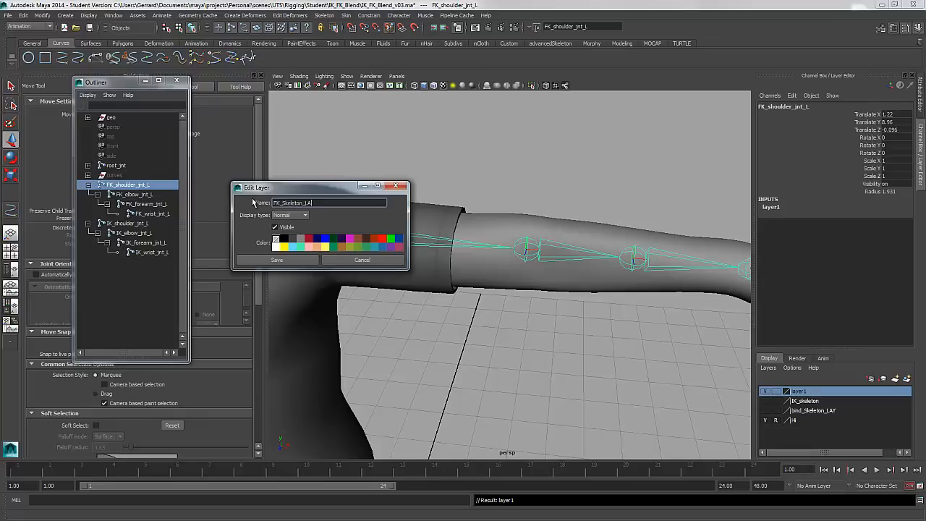
pyautogui.click(276, 259)
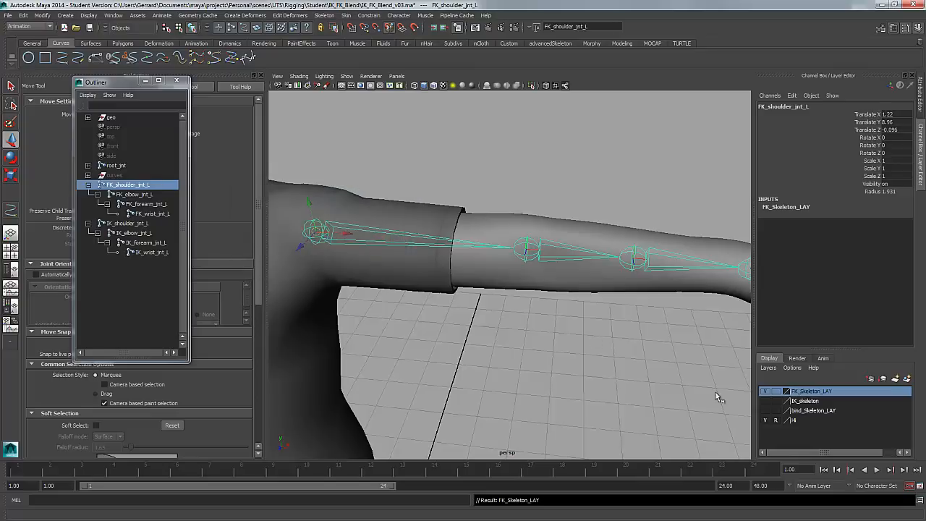
pyautogui.click(765, 390)
pyautogui.click(765, 391)
pyautogui.click(448, 306)
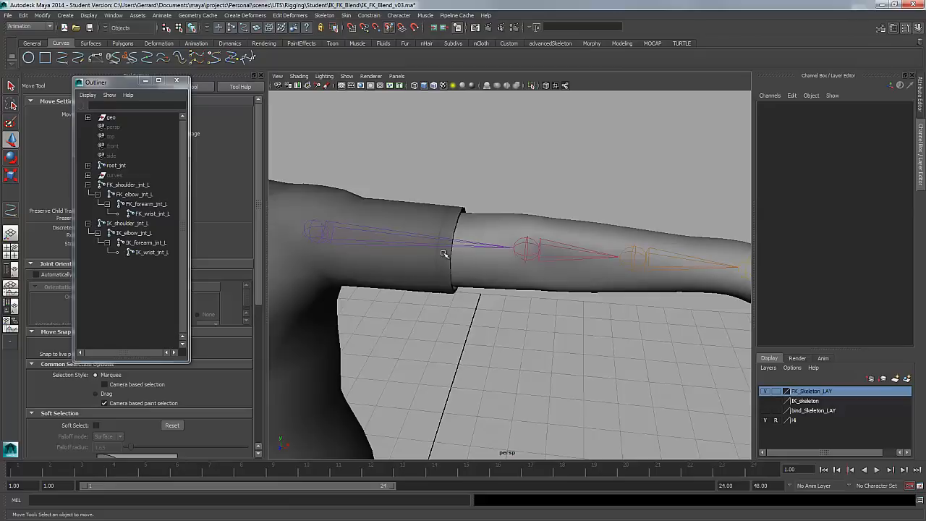
# Step: Set the color of the FK_Skeleton_LAY layer to dark red and deselect the FK joints
pyautogui.click(406, 231)
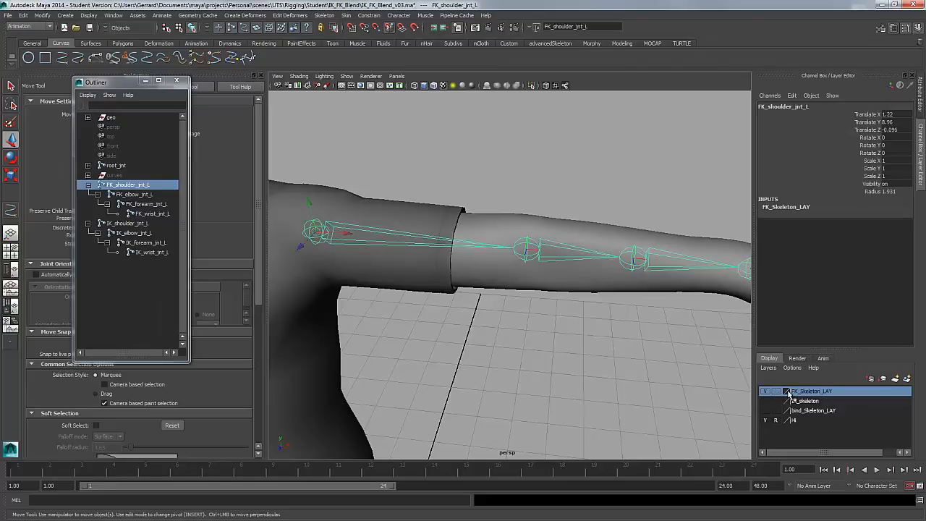
pyautogui.doubleClick(787, 392)
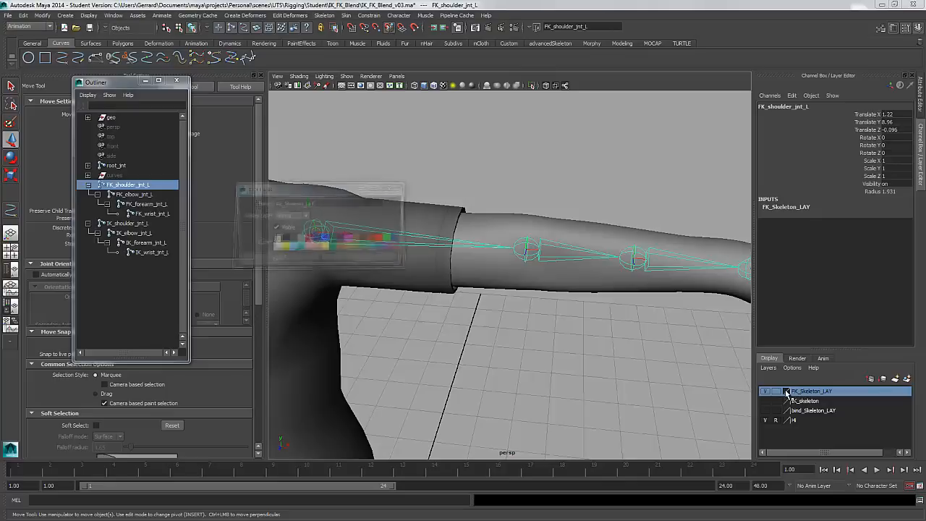
pyautogui.click(309, 239)
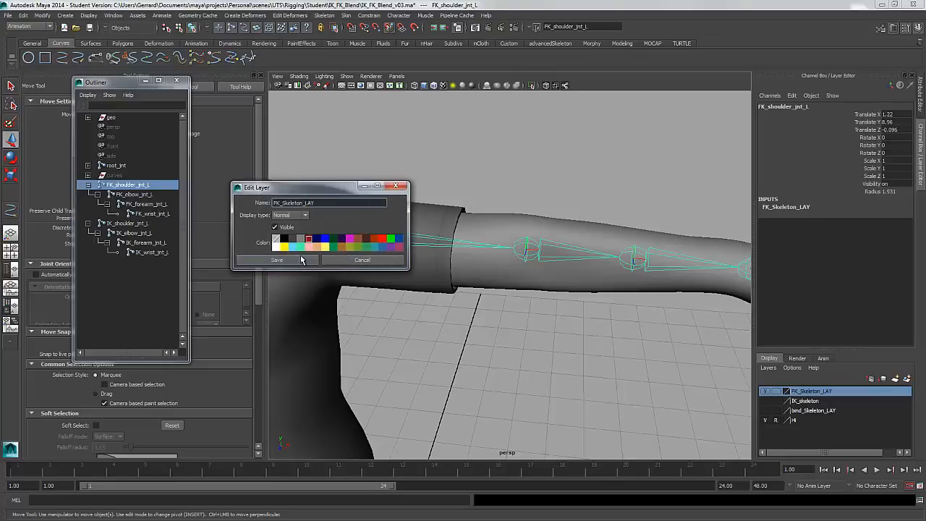
pyautogui.click(276, 260)
pyautogui.click(521, 356)
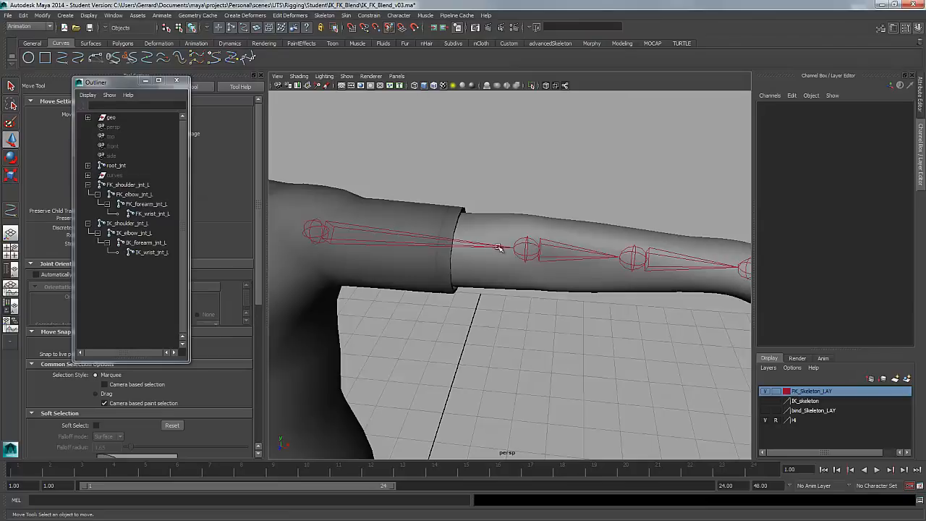
# Step: Hide FK_Skeleton_LAY, show the IK_skeleton layer, and set its color to dark green
pyautogui.click(765, 391)
pyautogui.click(765, 391)
pyautogui.click(765, 390)
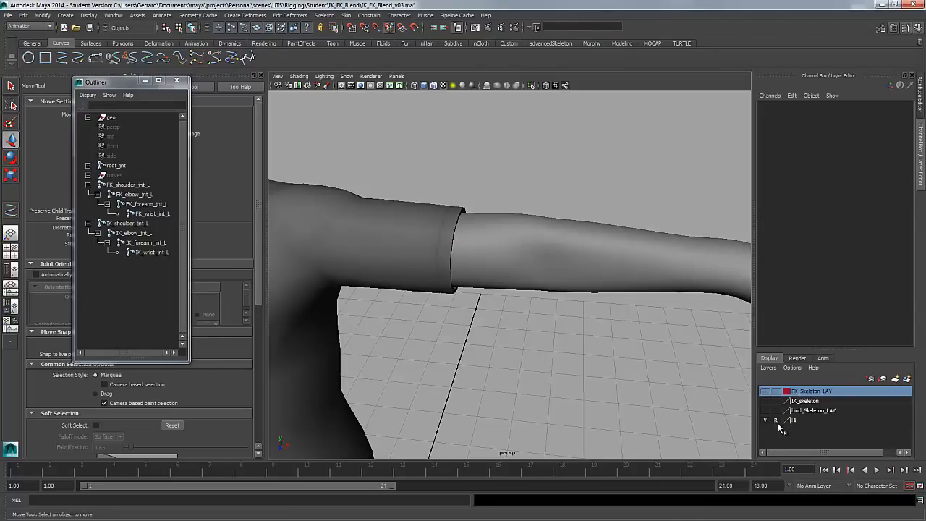
pyautogui.click(765, 401)
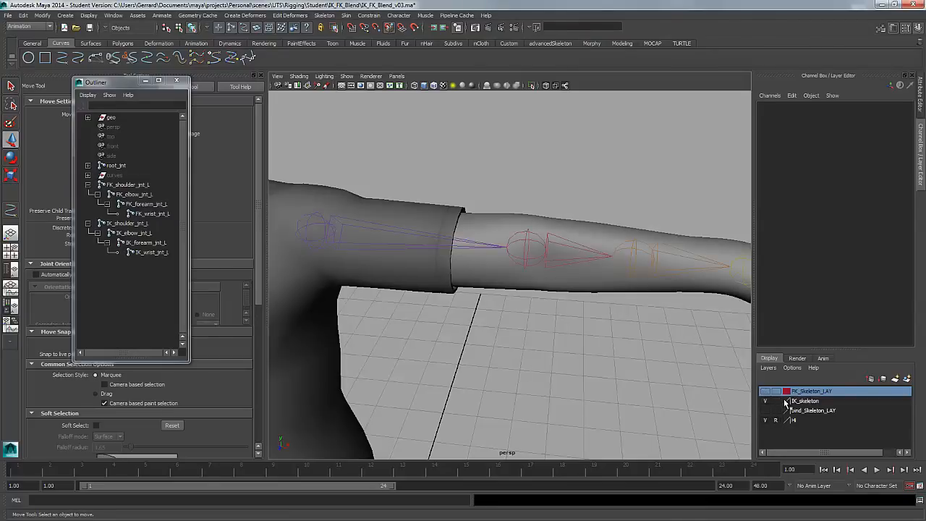
pyautogui.doubleClick(788, 403)
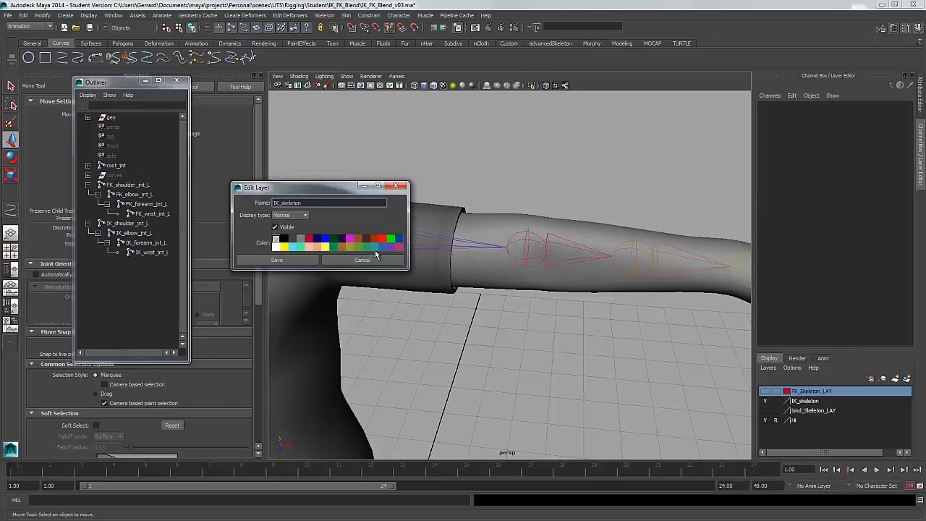
pyautogui.click(333, 240)
pyautogui.click(277, 260)
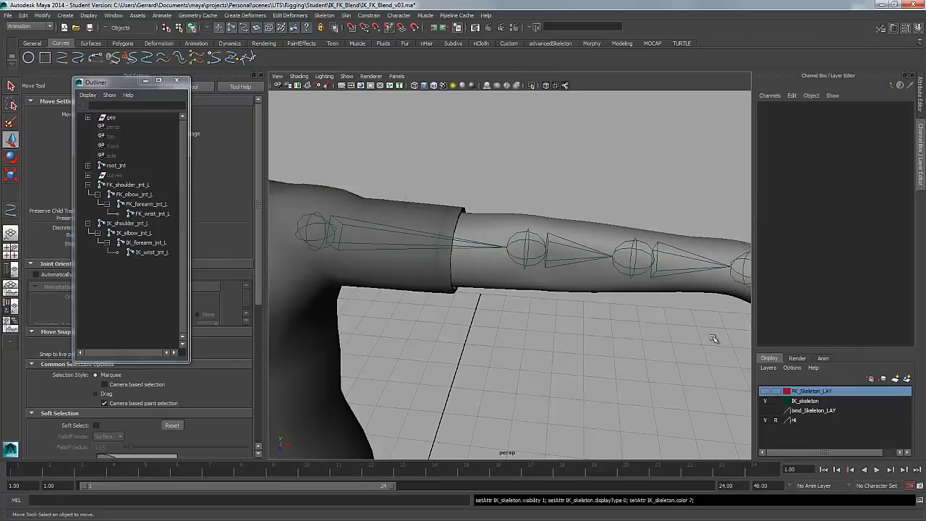
# Step: Toggle the visibility of the IK, FK and bind skeleton layers to compare the three overlapping arm chains
pyautogui.click(766, 402)
pyautogui.click(765, 402)
pyautogui.click(766, 401)
pyautogui.click(766, 401)
pyautogui.click(765, 401)
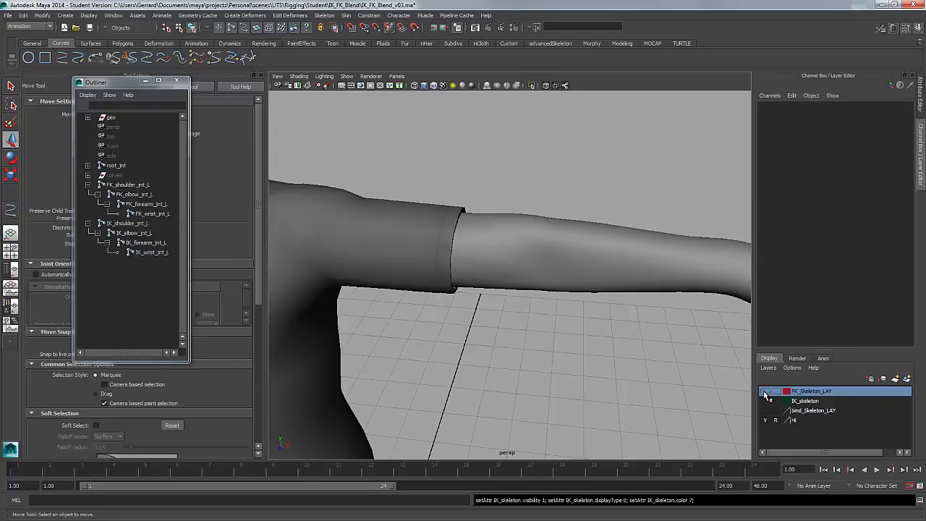
pyautogui.click(766, 402)
pyautogui.click(766, 402)
pyautogui.click(765, 402)
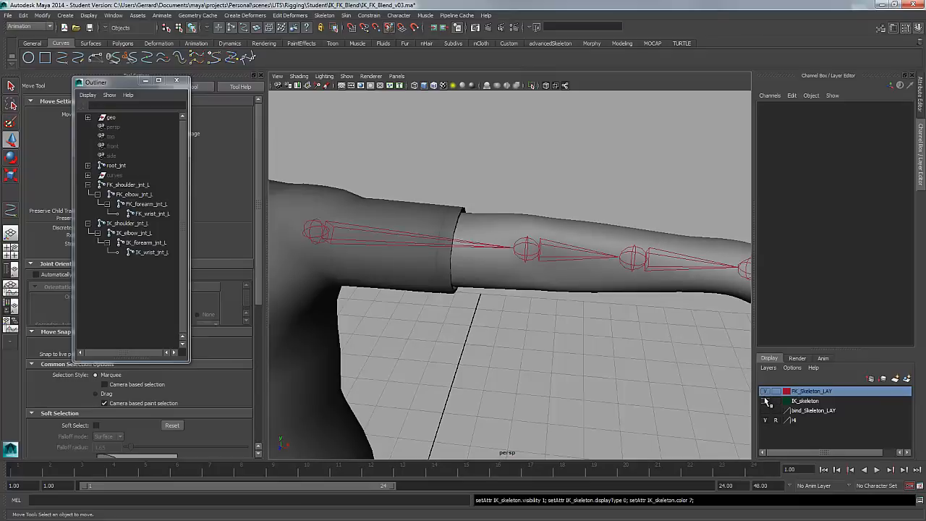
pyautogui.click(767, 402)
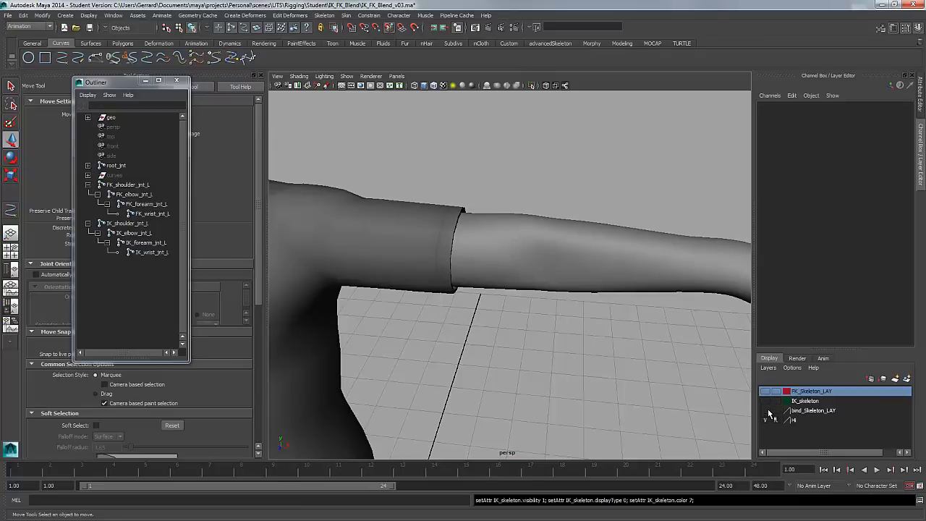
pyautogui.click(766, 411)
pyautogui.click(765, 392)
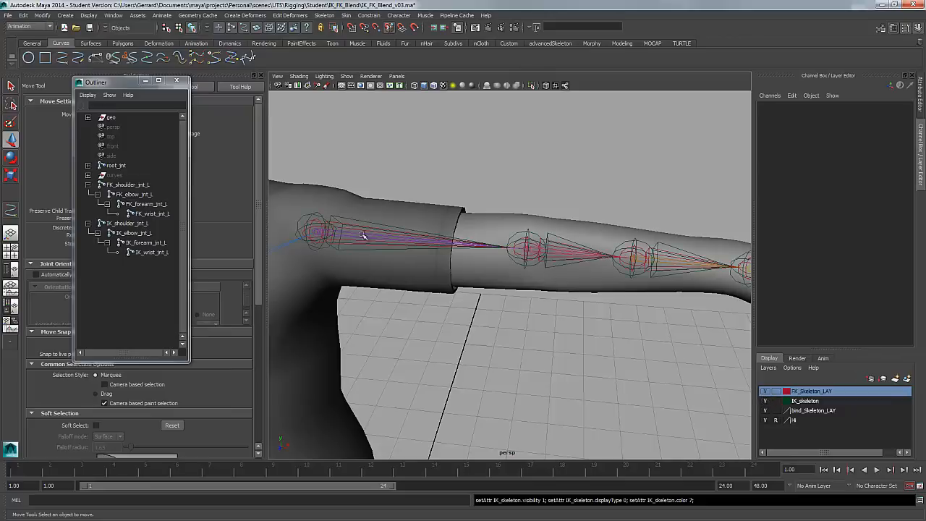
# Step: Hide the IK_skeleton and bind_Skeleton_LAY layers, leaving the FK_Skeleton_LAY layer visible
pyautogui.click(766, 391)
pyautogui.click(766, 410)
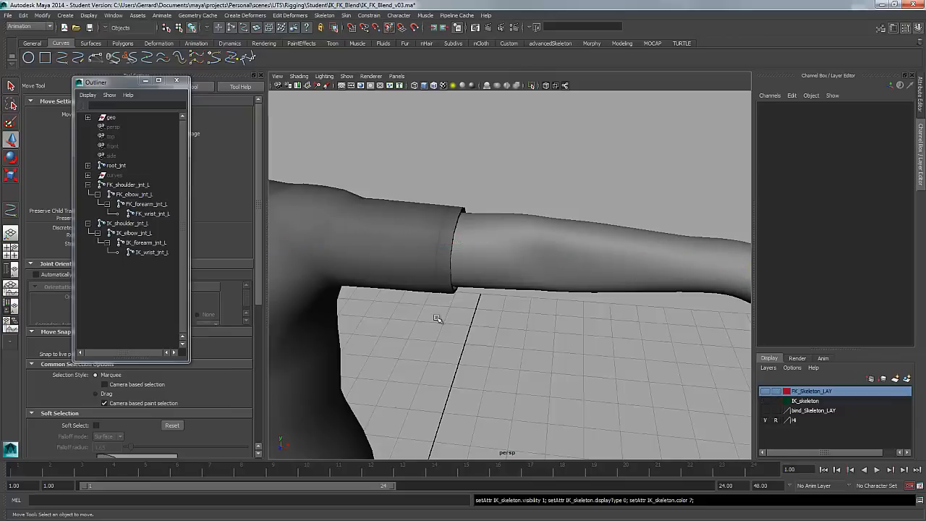
pyautogui.click(766, 392)
# Step: Select the FK joints one by one from the shoulder to the wrist to examine the FK arm chain
pyautogui.keyDown('alt'); pyautogui.moveTo(637, 375); pyautogui.dragTo(579, 378, button='right'); pyautogui.keyUp('alt')
pyautogui.keyDown('alt'); pyautogui.moveTo(579, 379); pyautogui.dragTo(592, 359); pyautogui.keyUp('alt')
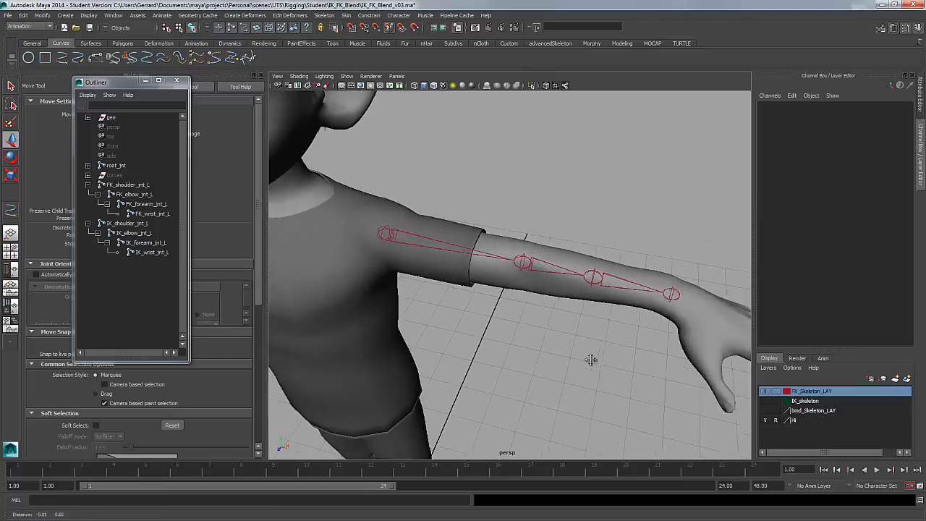
pyautogui.keyDown('alt'); pyautogui.moveTo(591, 359); pyautogui.dragTo(522, 328, button='right'); pyautogui.keyUp('alt')
pyautogui.click(489, 204)
pyautogui.click(553, 217)
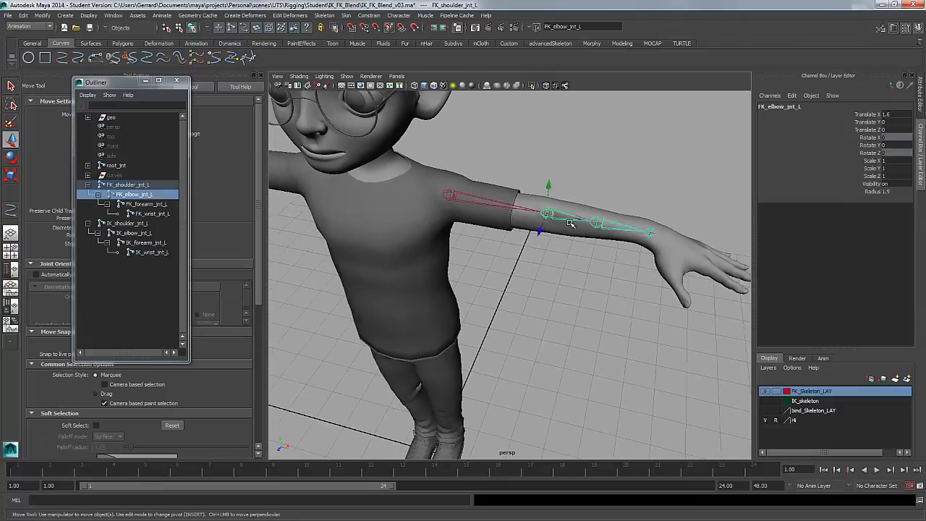
pyautogui.click(627, 225)
pyautogui.click(471, 205)
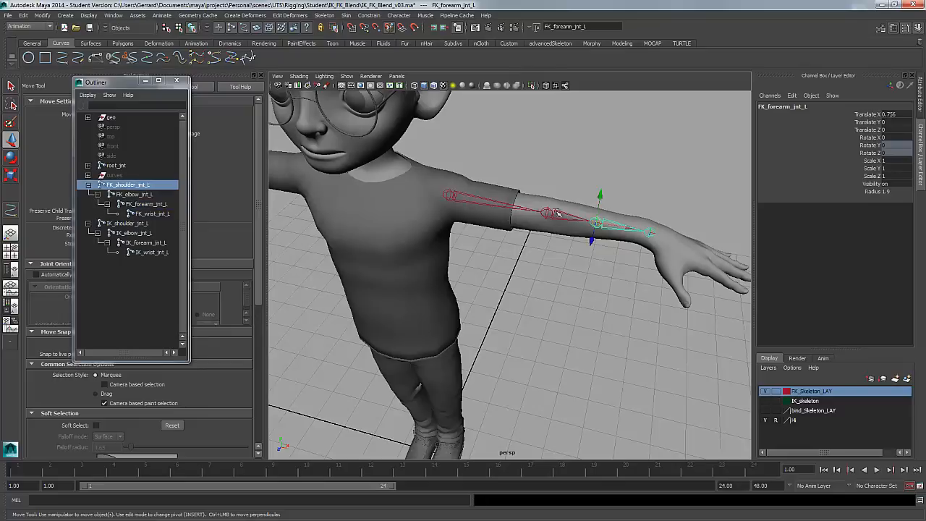
pyautogui.click(581, 219)
pyautogui.click(628, 229)
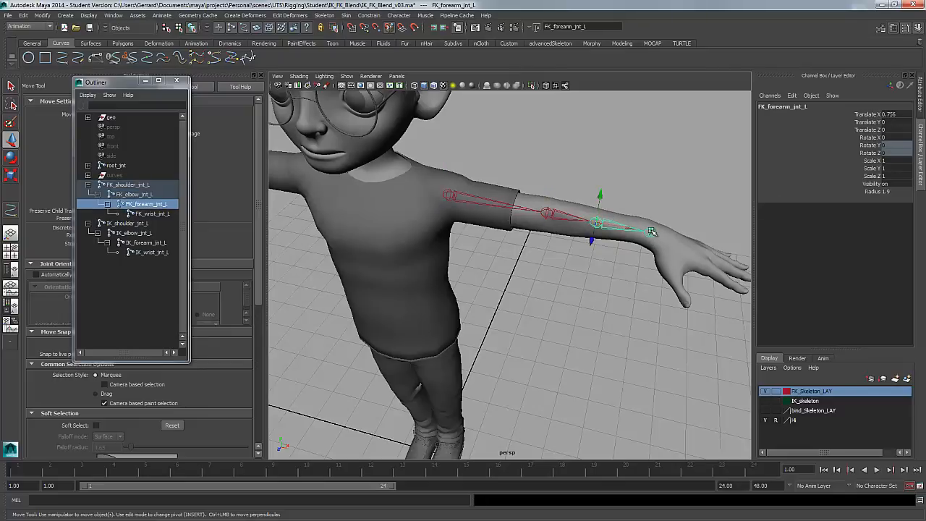
pyautogui.click(651, 232)
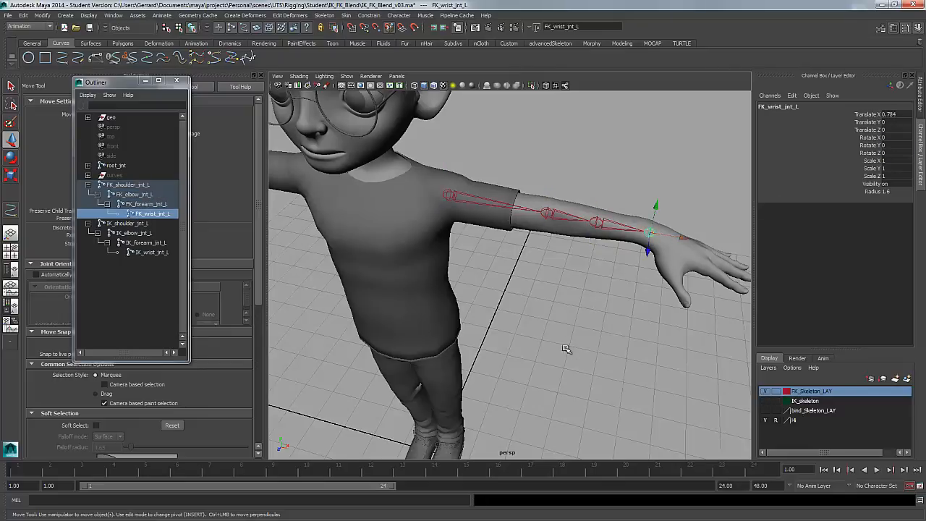
# Step: Examine the FK arm chain on the character from the front and from closer angles
pyautogui.keyDown('alt'); pyautogui.moveTo(567, 350); pyautogui.dragTo(501, 372, button='middle'); pyautogui.keyUp('alt')
pyautogui.keyDown('alt'); pyautogui.moveTo(501, 371); pyautogui.dragTo(620, 388, button='right'); pyautogui.keyUp('alt')
pyautogui.keyDown('alt'); pyautogui.moveTo(620, 389); pyautogui.dragTo(594, 351); pyautogui.keyUp('alt')
pyautogui.click(594, 335)
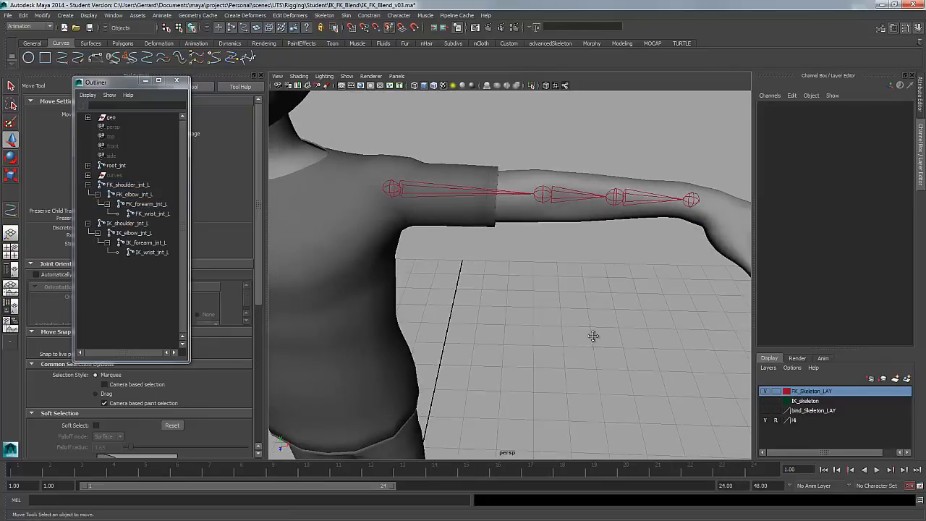
pyautogui.keyDown('alt'); pyautogui.moveTo(594, 335); pyautogui.dragTo(627, 318, button='right'); pyautogui.keyUp('alt')
pyautogui.keyDown('alt'); pyautogui.moveTo(627, 319); pyautogui.dragTo(610, 387, button='middle'); pyautogui.keyUp('alt')
pyautogui.keyDown('alt'); pyautogui.moveTo(610, 386); pyautogui.dragTo(579, 346); pyautogui.keyUp('alt')
# Step: Select the FK elbow joint with the Rotate tool and examine its rotation axes from several angles
pyautogui.click(556, 304)
pyautogui.press('e')
pyautogui.keyDown('alt'); pyautogui.moveTo(562, 296); pyautogui.dragTo(550, 323); pyautogui.keyUp('alt')
pyautogui.keyDown('alt'); pyautogui.moveTo(550, 323); pyautogui.dragTo(628, 347, button='right'); pyautogui.keyUp('alt')
pyautogui.keyDown('alt'); pyautogui.moveTo(628, 348); pyautogui.dragTo(615, 344, button='middle'); pyautogui.keyUp('alt')
pyautogui.keyDown('alt'); pyautogui.moveTo(585, 347); pyautogui.dragTo(511, 323, button='right'); pyautogui.keyUp('alt')
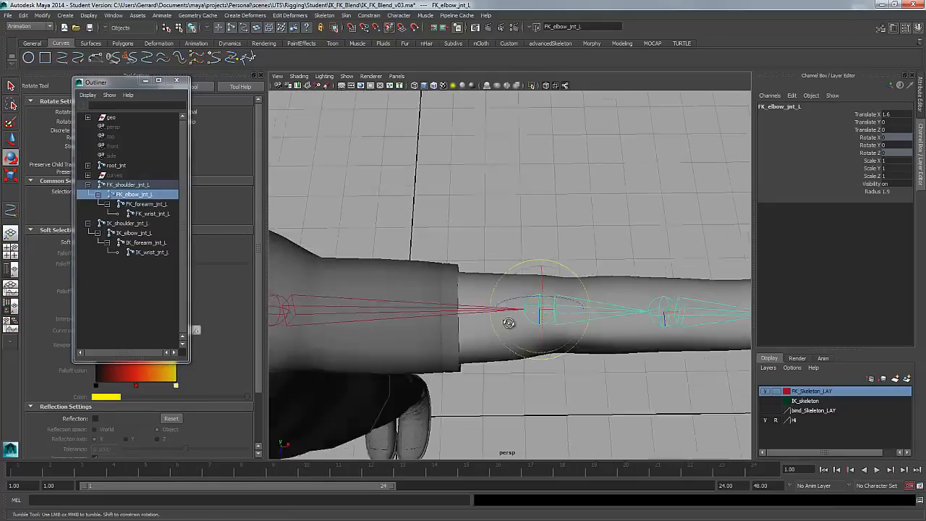
pyautogui.keyDown('alt'); pyautogui.moveTo(511, 323); pyautogui.dragTo(575, 337); pyautogui.keyUp('alt')
pyautogui.keyDown('alt'); pyautogui.moveTo(612, 346); pyautogui.dragTo(577, 342, button='right'); pyautogui.keyUp('alt')
pyautogui.keyDown('alt'); pyautogui.moveTo(577, 341); pyautogui.dragTo(581, 380, button='middle'); pyautogui.keyUp('alt')
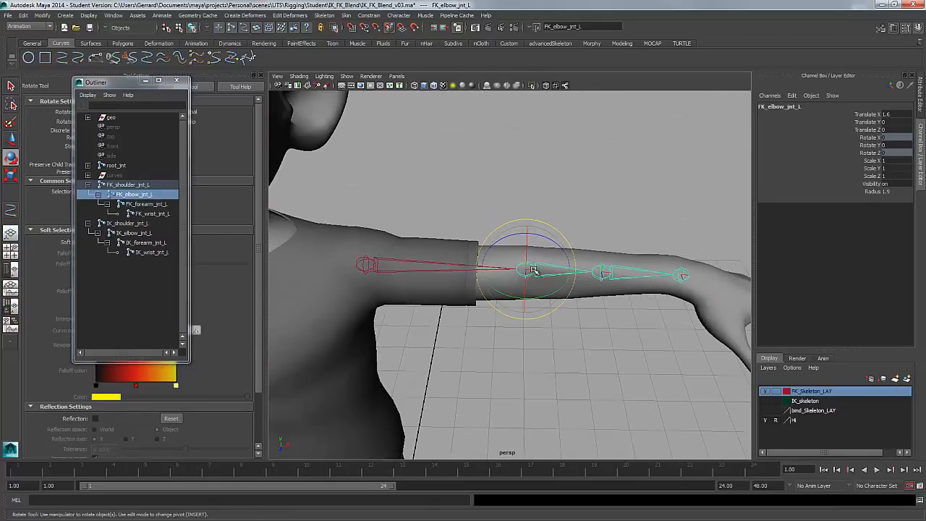
pyautogui.keyDown('alt'); pyautogui.moveTo(678, 289); pyautogui.dragTo(638, 300); pyautogui.keyUp('alt')
pyautogui.keyDown('alt'); pyautogui.moveTo(638, 301); pyautogui.dragTo(634, 319, button='middle'); pyautogui.keyUp('alt')
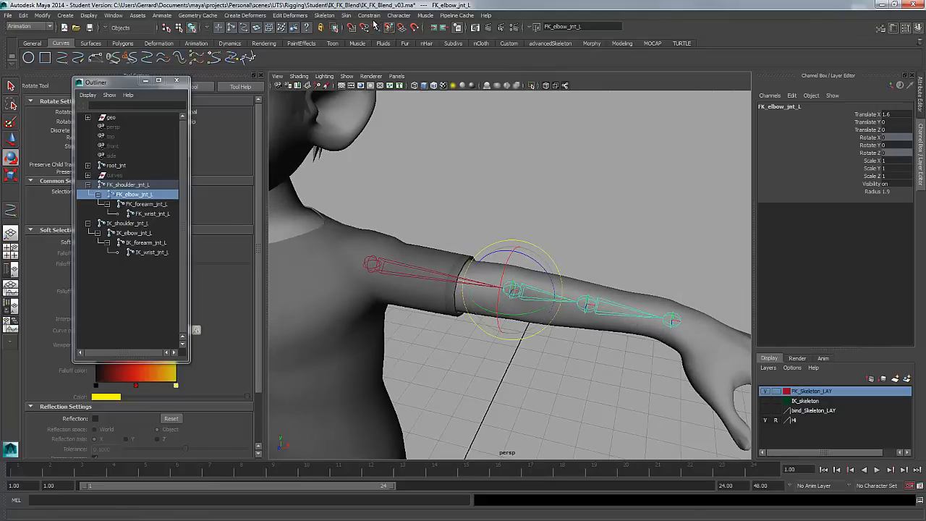
# Step: Open the IK Handle Tool settings, close the Outliner, and set the current solver to Rotate-Plane Solver
pyautogui.click(324, 15)
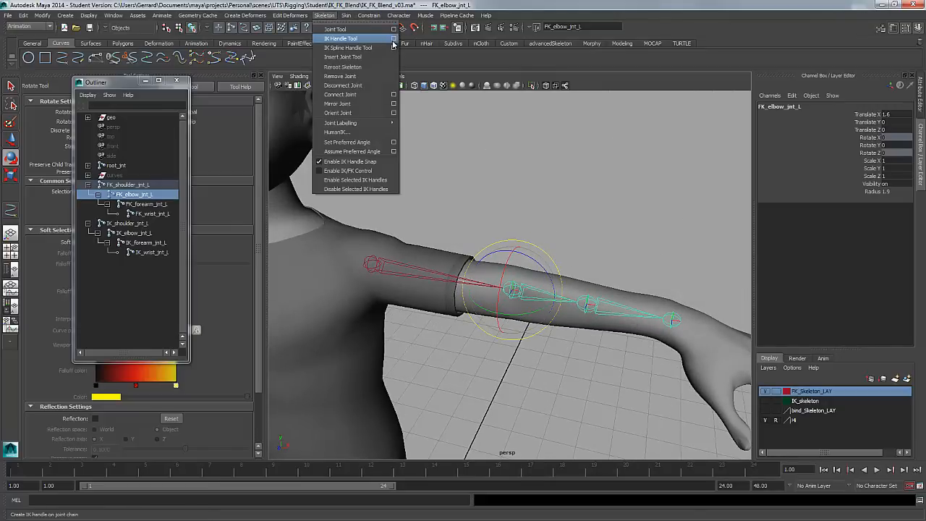
pyautogui.click(394, 38)
pyautogui.moveTo(153, 82); pyautogui.dragTo(215, 179)
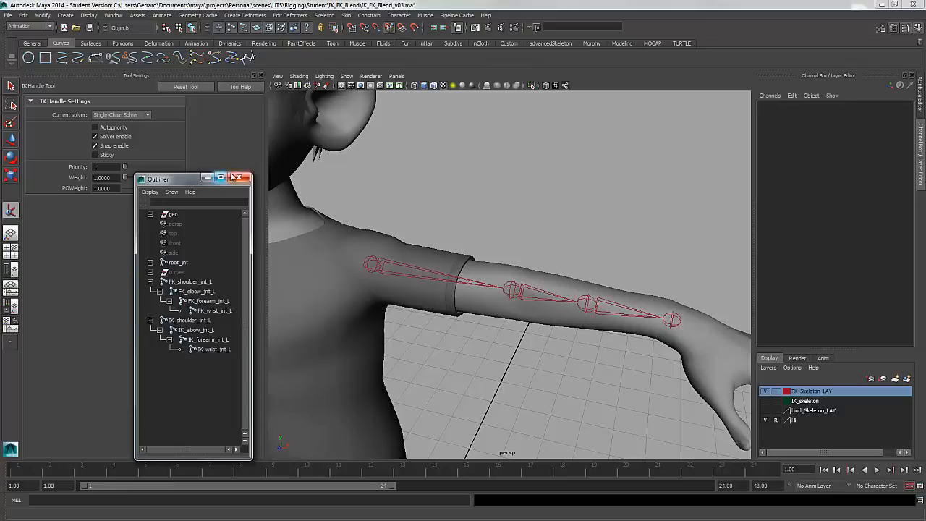
pyautogui.click(239, 178)
pyautogui.click(120, 115)
pyautogui.click(119, 126)
pyautogui.scroll(-1, 397, 200)
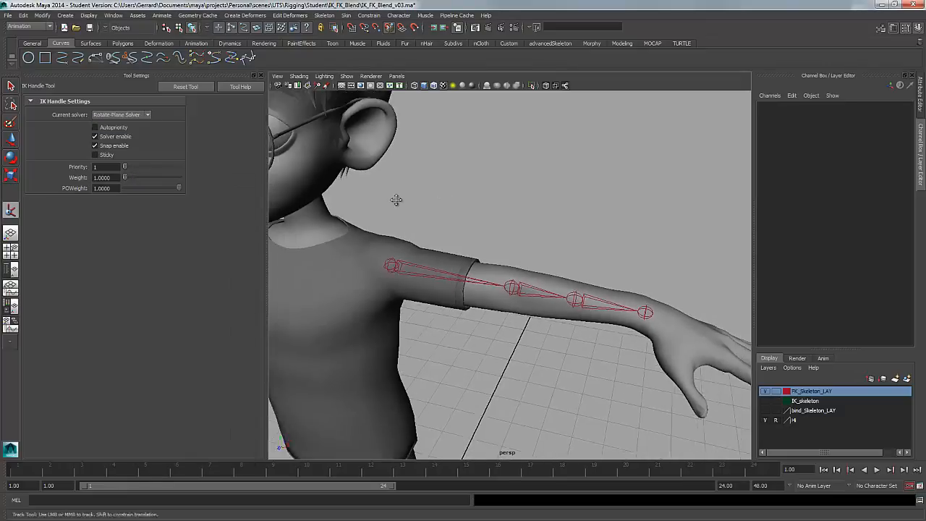
# Step: Create an IK handle from the FK shoulder joint to the FK wrist joint and activate the Move tool
pyautogui.keyDown('alt'); pyautogui.moveTo(398, 200); pyautogui.dragTo(442, 201); pyautogui.keyUp('alt')
pyautogui.keyDown('alt'); pyautogui.moveTo(471, 238); pyautogui.dragTo(495, 223); pyautogui.keyUp('alt')
pyautogui.keyDown('alt'); pyautogui.moveTo(494, 223); pyautogui.dragTo(495, 225, button='middle'); pyautogui.keyUp('alt')
pyautogui.moveTo(494, 224)
pyautogui.keyDown('alt'); pyautogui.mouseDown()
pyautogui.moveTo(499, 170)
pyautogui.moveTo(505, 210)
pyautogui.mouseUp(); pyautogui.keyUp('alt')
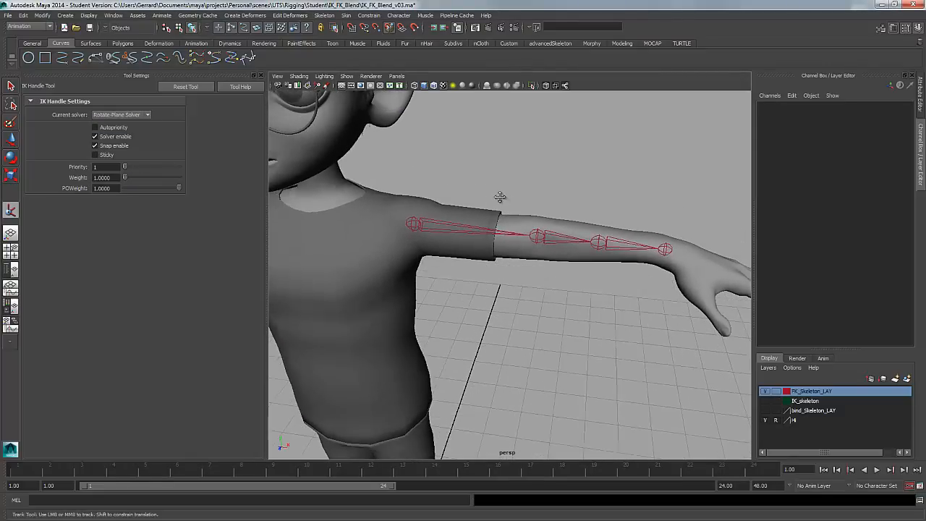
pyautogui.click(413, 224)
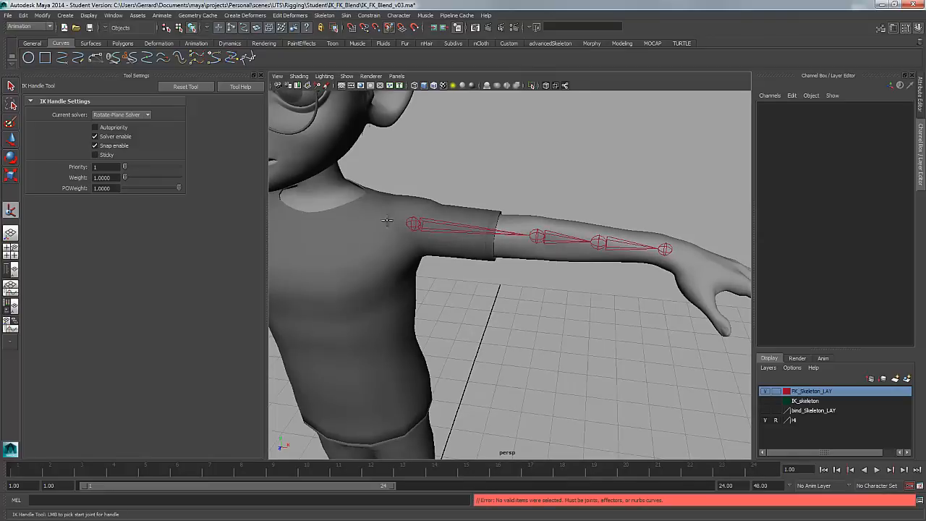
pyautogui.click(416, 224)
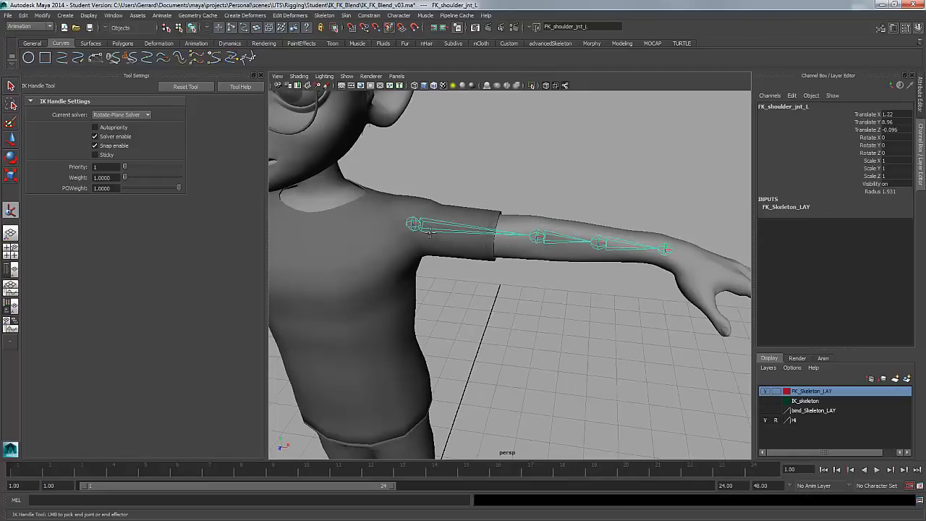
pyautogui.click(665, 249)
pyautogui.press('e')
pyautogui.press('w')
# Step: Turn off Discrete move for the Move tool, undoing the trial moves of the IK handle
pyautogui.keyDown('alt'); pyautogui.moveTo(633, 265); pyautogui.dragTo(706, 267); pyautogui.keyUp('alt')
pyautogui.hotkey('ctrl', 'z')
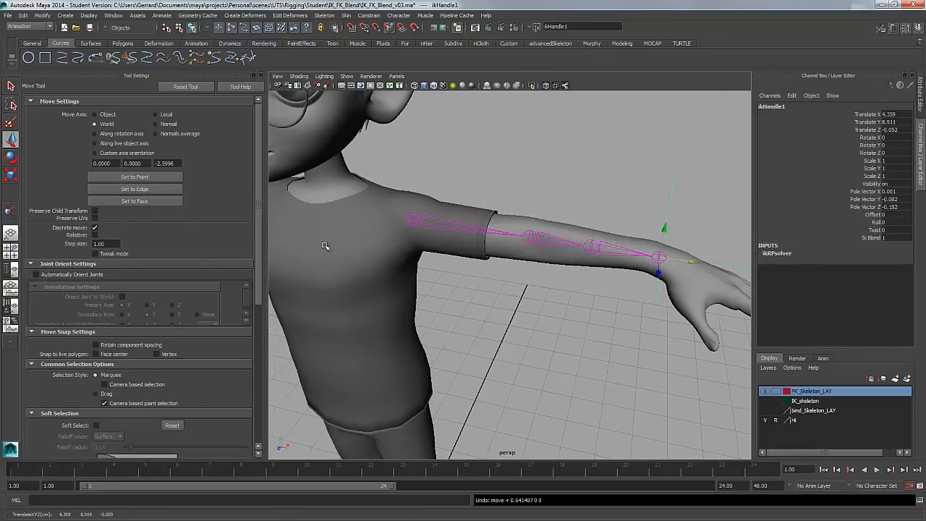
pyautogui.click(94, 227)
pyautogui.moveTo(691, 262); pyautogui.dragTo(667, 259)
pyautogui.hotkey('ctrl', 'z')
pyautogui.click(94, 227)
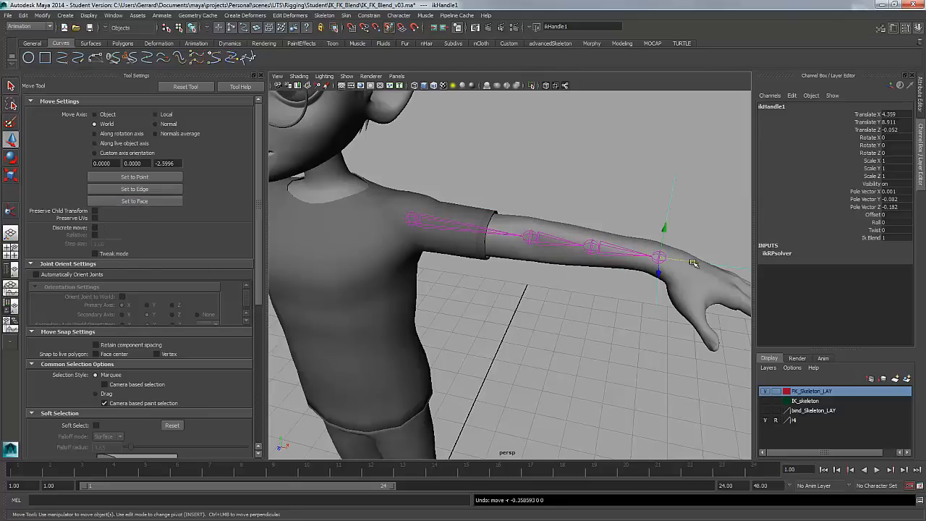
# Step: Try bending the arm by moving the IK handle along X toward the shoulder, and undo the move
pyautogui.moveTo(691, 264); pyautogui.dragTo(558, 230)
pyautogui.hotkey('ctrl', 'z')
pyautogui.hotkey('ctrl', 'z')
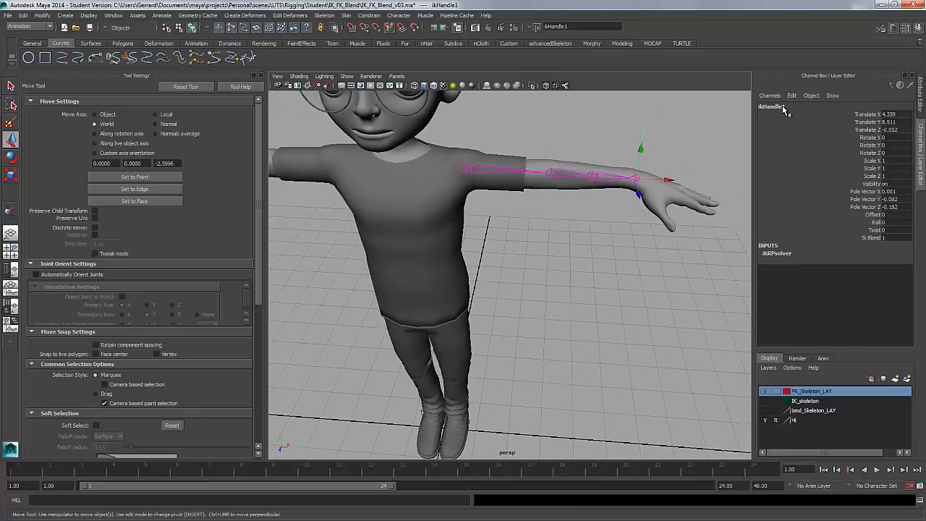
# Step: Rename the IK handle as IK_handle_L
pyautogui.click(772, 107)
pyautogui.write('IK han')
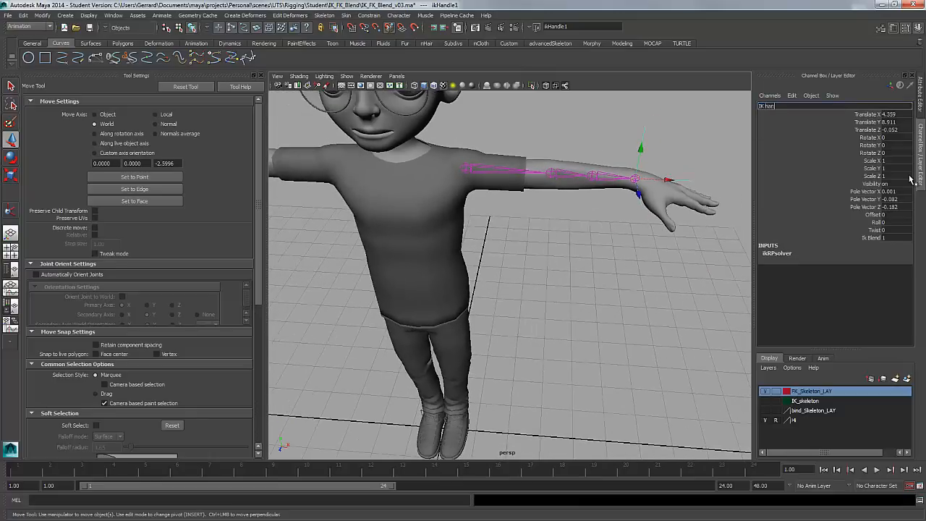
pyautogui.write('_handle_L')
pyautogui.press('Return')
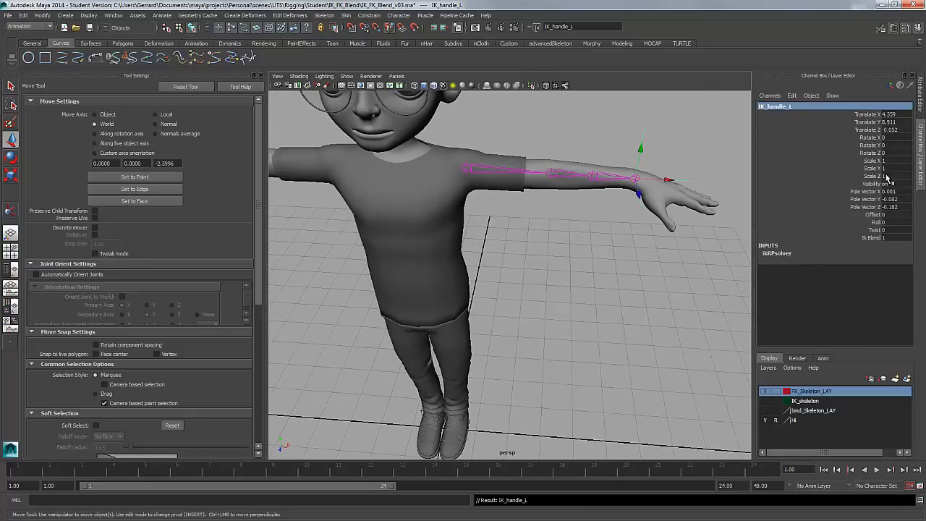
# Step: Test the renamed IK_handle_L with a small inward move along X, and undo it
pyautogui.click(557, 341)
pyautogui.moveTo(556, 340)
pyautogui.keyDown('alt'); pyautogui.mouseDown()
pyautogui.moveTo(643, 246)
pyautogui.moveTo(579, 265)
pyautogui.moveTo(569, 332)
pyautogui.moveTo(553, 329)
pyautogui.mouseUp(); pyautogui.keyUp('alt')
pyautogui.click(669, 215)
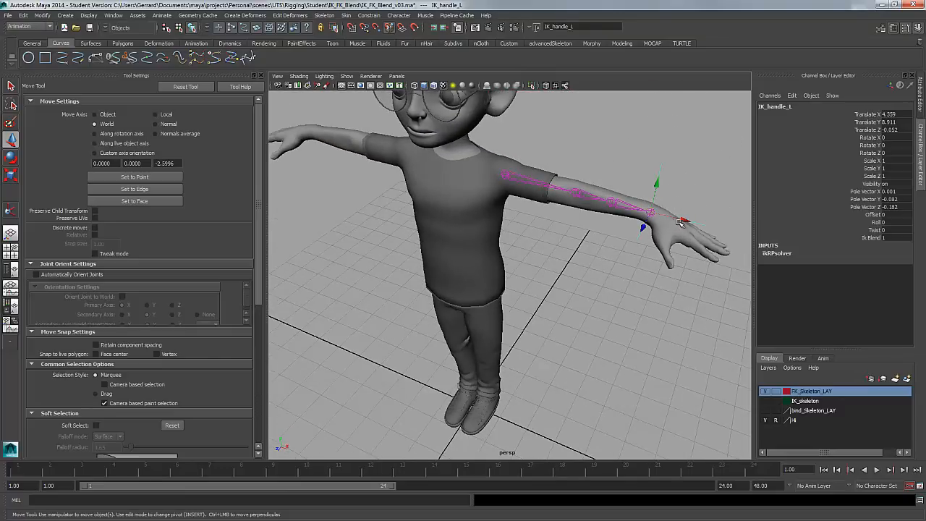
pyautogui.moveTo(681, 220); pyautogui.dragTo(670, 221)
pyautogui.hotkey('ctrl', 'z')
pyautogui.keyDown('alt'); pyautogui.moveTo(534, 216); pyautogui.dragTo(458, 241); pyautogui.keyUp('alt')
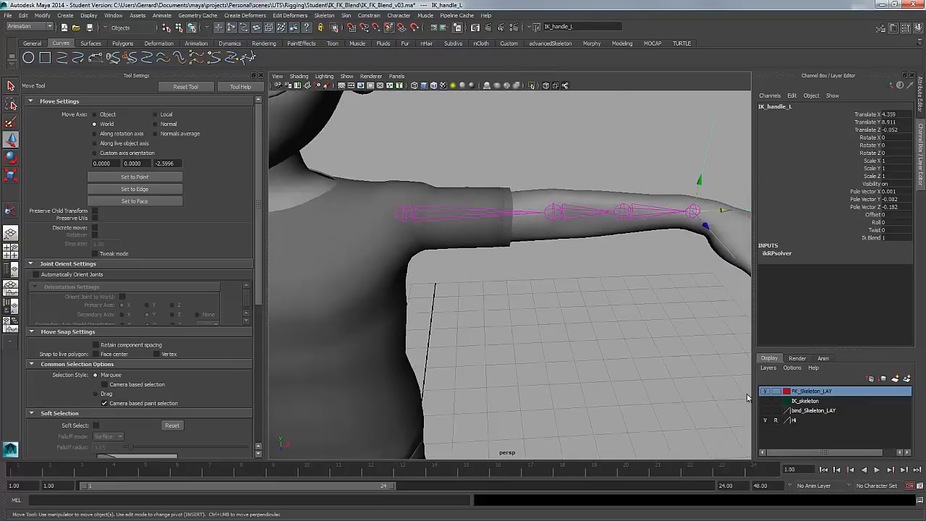
# Step: Hide the Hi geometry layer and switch to the Polygons menu set
pyautogui.click(765, 421)
pyautogui.keyDown('alt'); pyautogui.moveTo(593, 326); pyautogui.dragTo(582, 358); pyautogui.keyUp('alt')
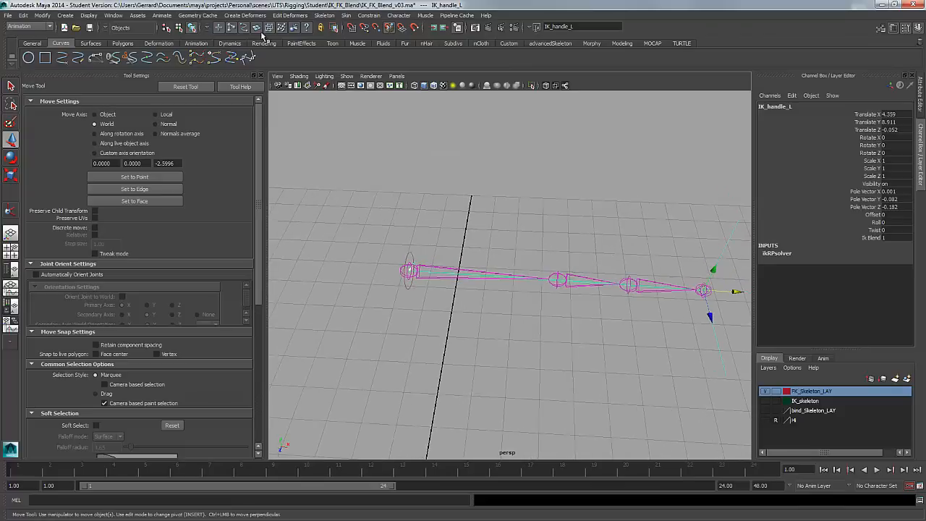
pyautogui.click(122, 43)
pyautogui.click(29, 26)
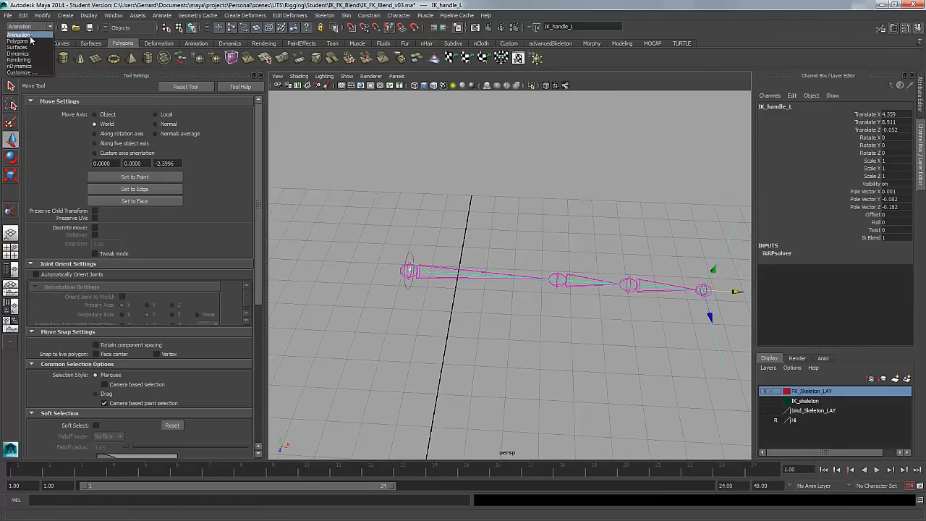
pyautogui.click(29, 37)
pyautogui.click(157, 15)
pyautogui.moveTo(188, 16)
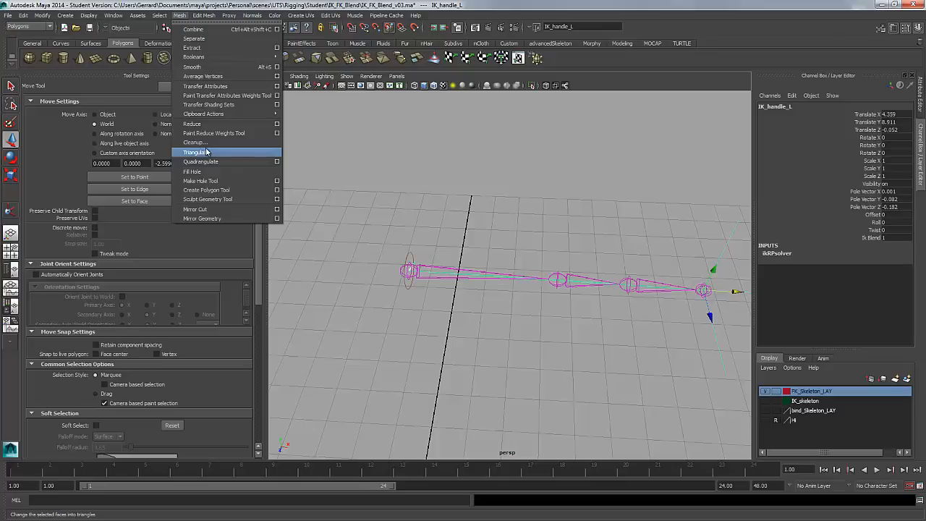
# Step: Create a three-vertex polygon with its points on the shoulder, wrist and elbow joints of the FK chain
pyautogui.click(216, 190)
pyautogui.keyDown('alt'); pyautogui.moveTo(588, 212); pyautogui.dragTo(522, 249); pyautogui.keyUp('alt')
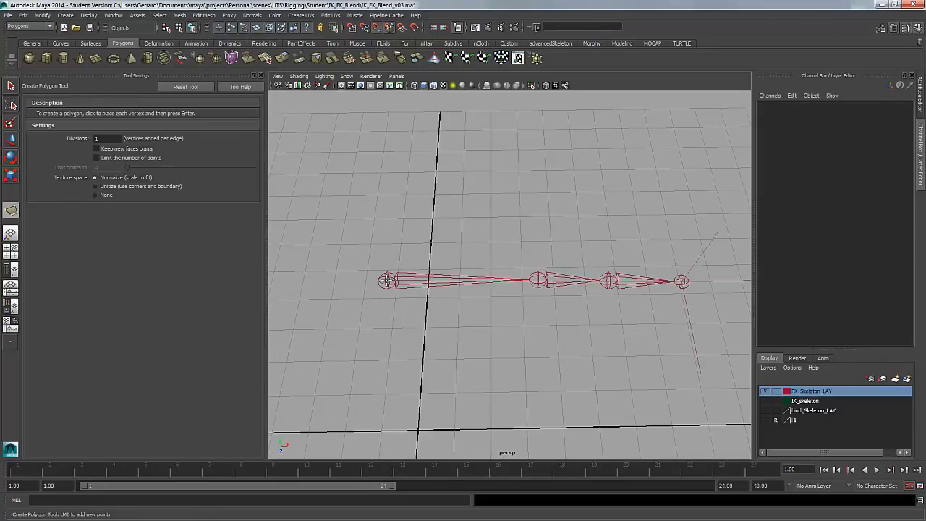
pyautogui.click(387, 280)
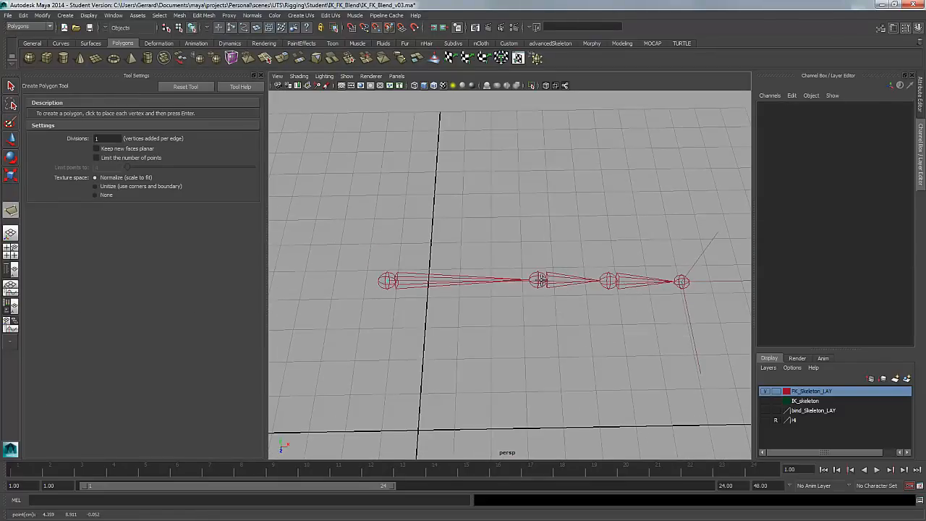
pyautogui.click(539, 280)
pyautogui.press('Return')
pyautogui.press('w')
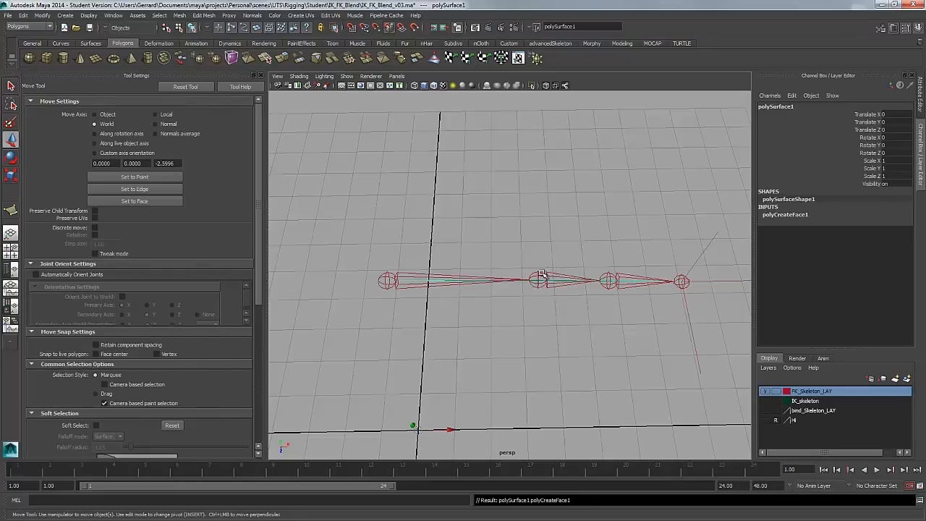
# Step: Set the move axis to Normals average and pull the polygon's elbow vertex out behind the arm to form a large triangle
pyautogui.scroll(3, 556, 279)
pyautogui.press('F8')
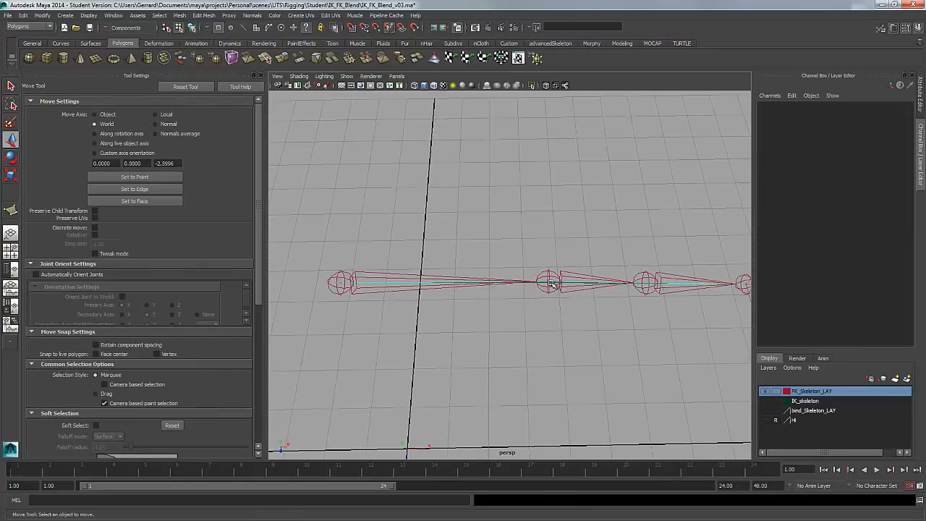
pyautogui.scroll(2, 560, 290)
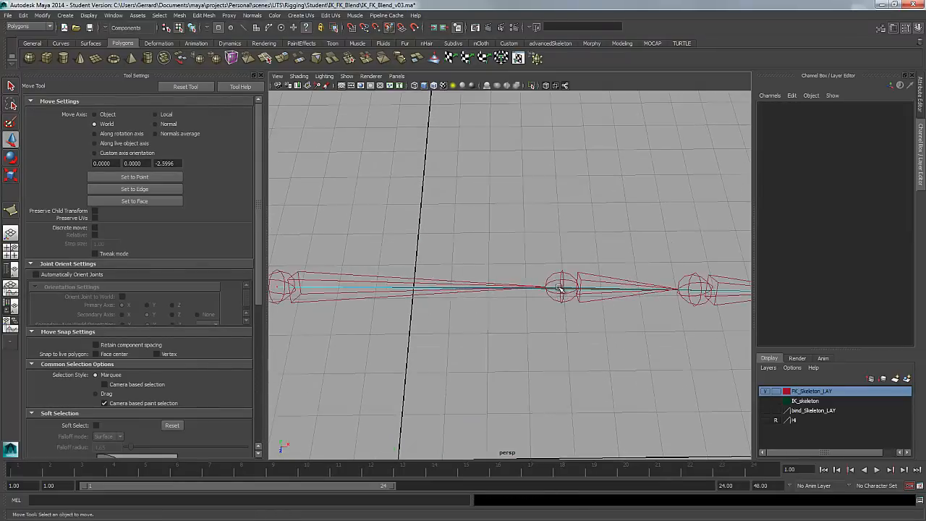
pyautogui.click(561, 289)
pyautogui.moveTo(562, 289); pyautogui.dragTo(573, 288)
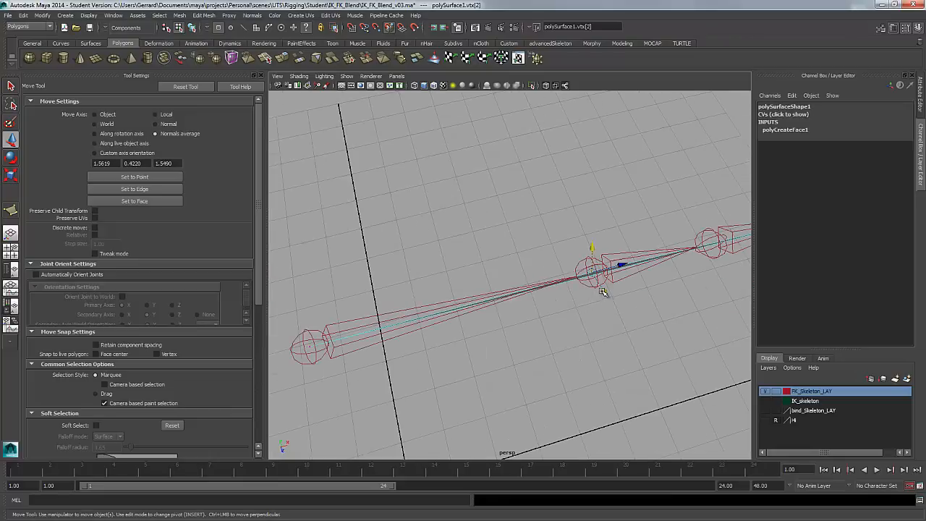
pyautogui.moveTo(602, 291); pyautogui.dragTo(574, 270)
pyautogui.click(590, 193)
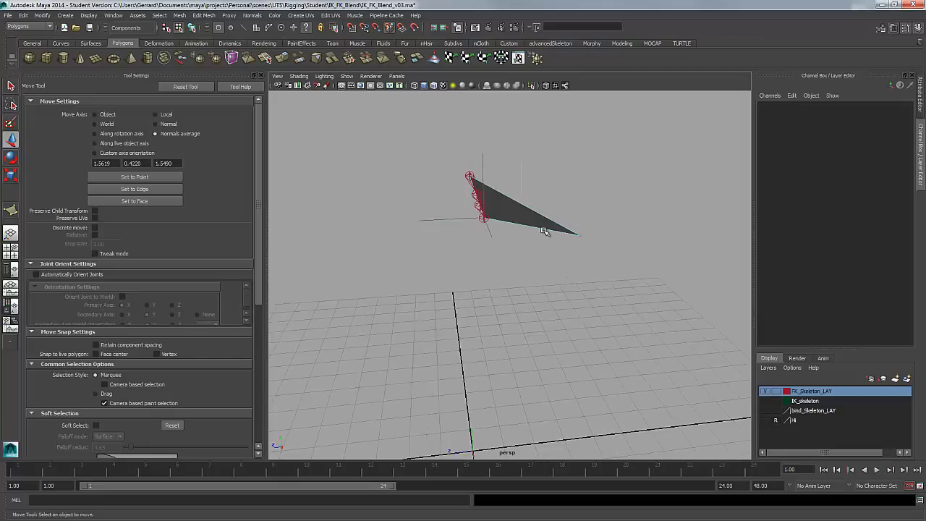
# Step: Return to object selection mode and show the Hi layer to view the triangle behind the character's arm
pyautogui.keyDown('alt'); pyautogui.moveTo(545, 231); pyautogui.dragTo(580, 234); pyautogui.keyUp('alt')
pyautogui.press('F8')
pyautogui.click(587, 235)
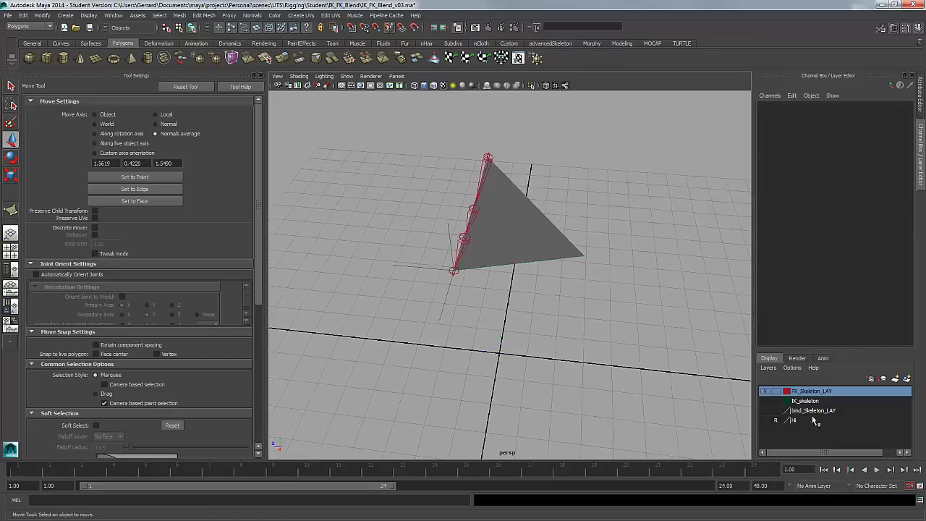
pyautogui.click(767, 421)
pyautogui.keyDown('alt'); pyautogui.moveTo(651, 387); pyautogui.dragTo(550, 340); pyautogui.keyUp('alt')
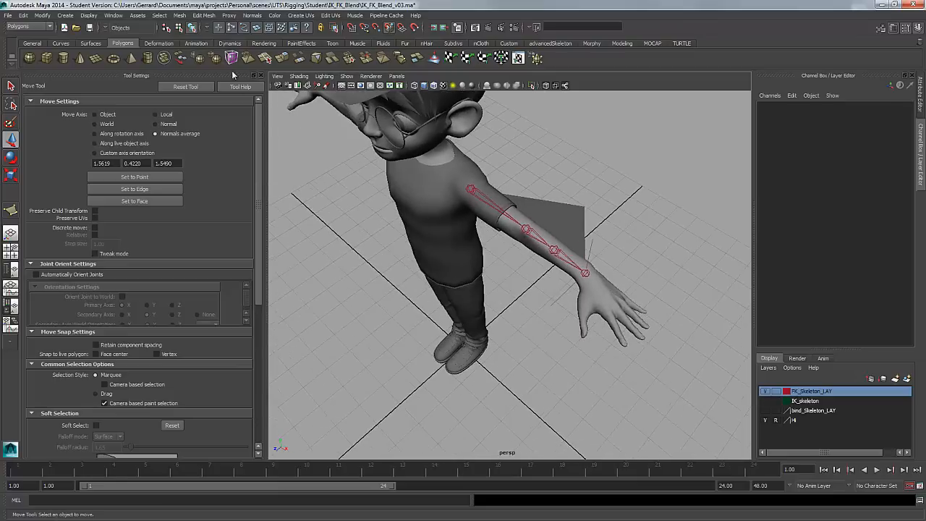
# Step: Open the Outliner and unhide the curves group containing the control curves
pyautogui.click(114, 15)
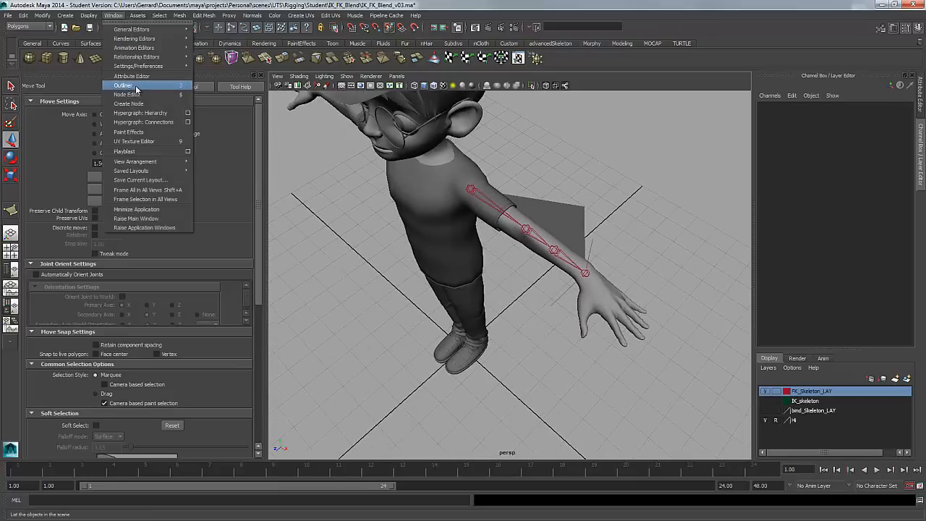
pyautogui.click(134, 88)
pyautogui.click(175, 272)
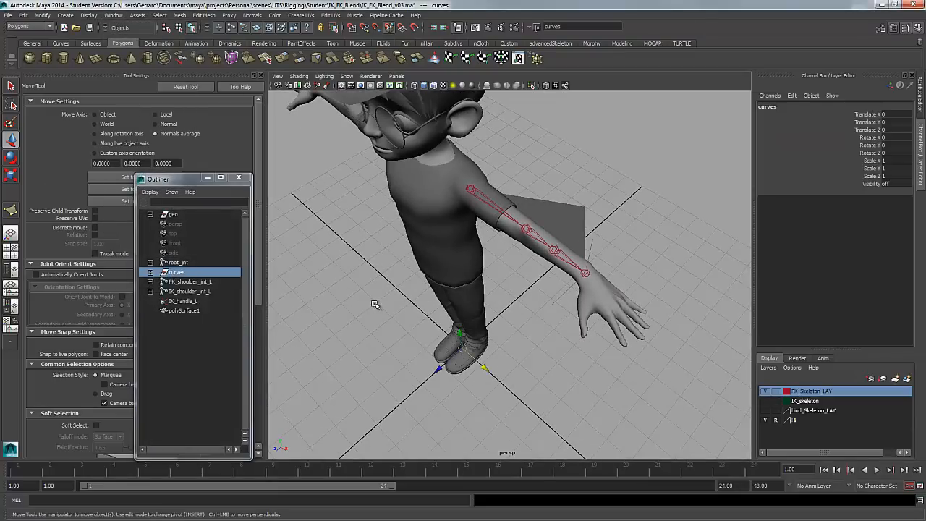
pyautogui.hotkey('shift', 'h')
pyautogui.click(520, 359)
pyautogui.keyDown('alt'); pyautogui.moveTo(520, 359); pyautogui.dragTo(521, 319); pyautogui.keyUp('alt')
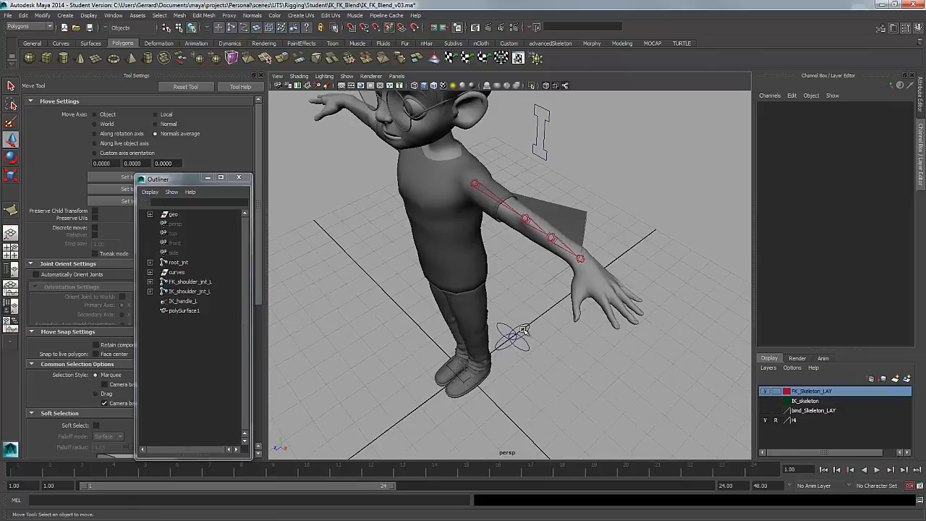
# Step: Select the circular control curve at the origin and rename it pole_vector_Ctrl
pyautogui.click(522, 327)
pyautogui.press('e')
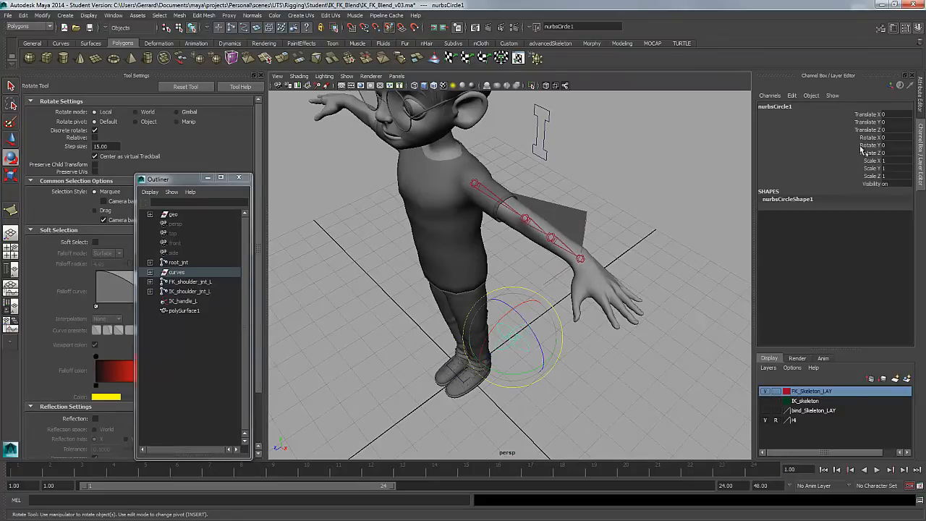
pyautogui.click(801, 108)
pyautogui.keyDown('alt'); pyautogui.moveTo(563, 243); pyautogui.dragTo(568, 245); pyautogui.keyUp('alt')
pyautogui.click(784, 114)
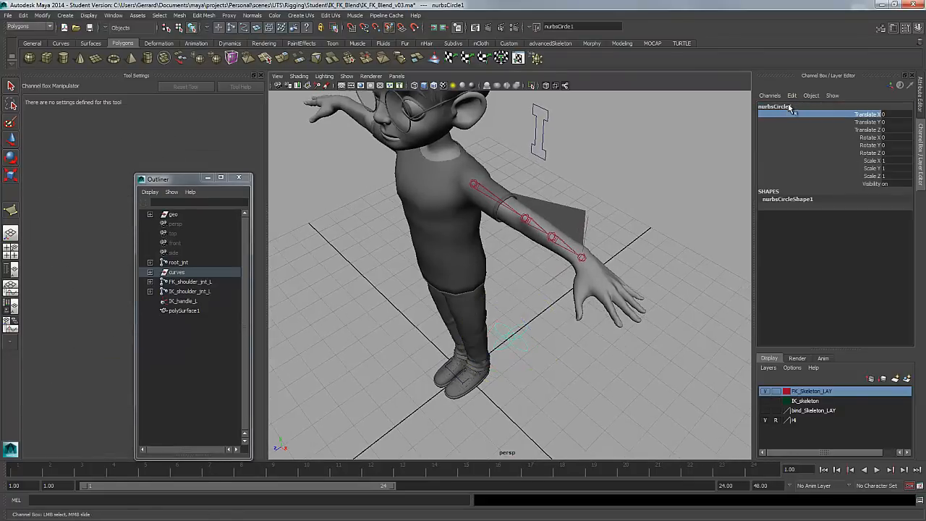
pyautogui.doubleClick(791, 106)
pyautogui.write('pole vect')
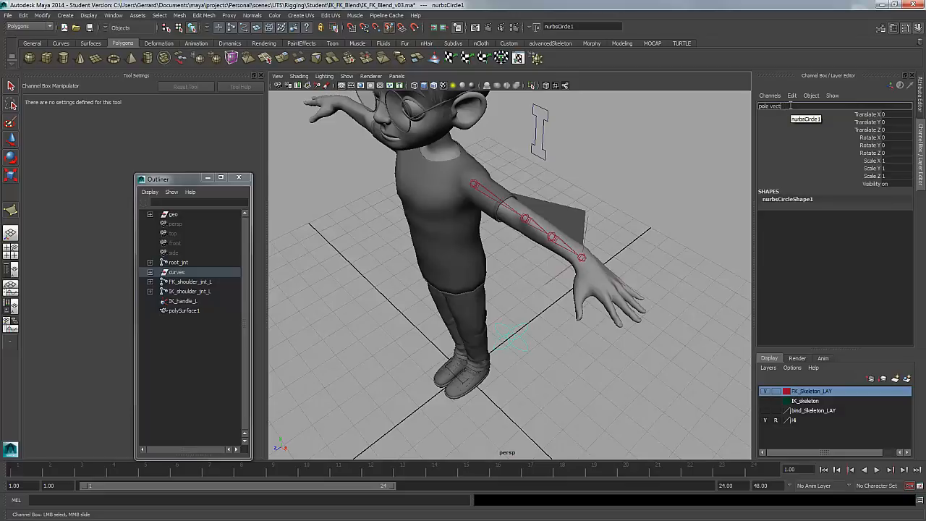
pyautogui.write('le_vector_Ctrl')
pyautogui.press('Return')
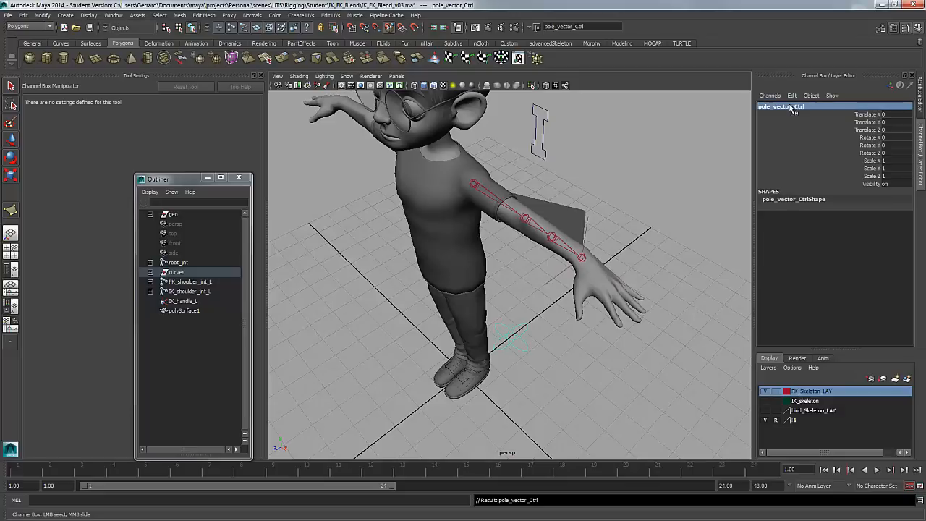
# Step: Snap the pole vector control to the tip of the triangle behind the elbow
pyautogui.press('w')
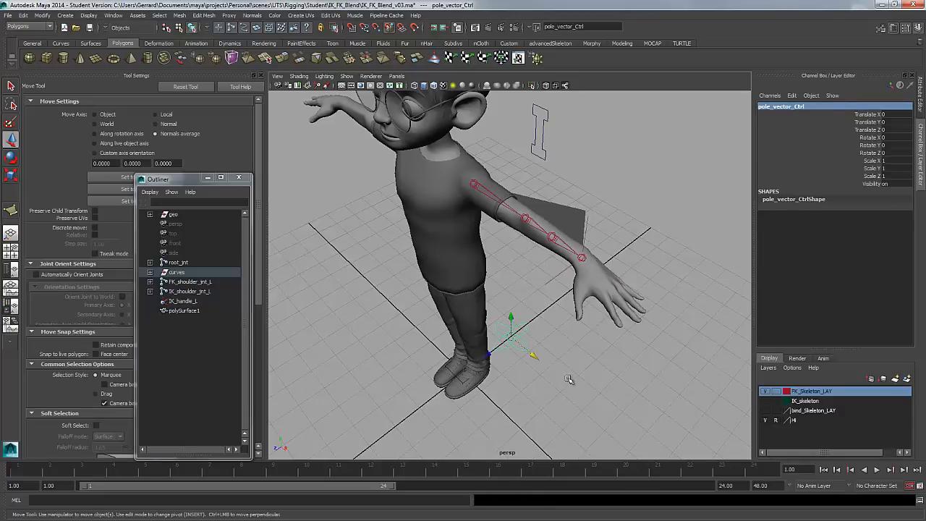
pyautogui.keyDown('alt'); pyautogui.moveTo(518, 331); pyautogui.dragTo(533, 339); pyautogui.keyUp('alt')
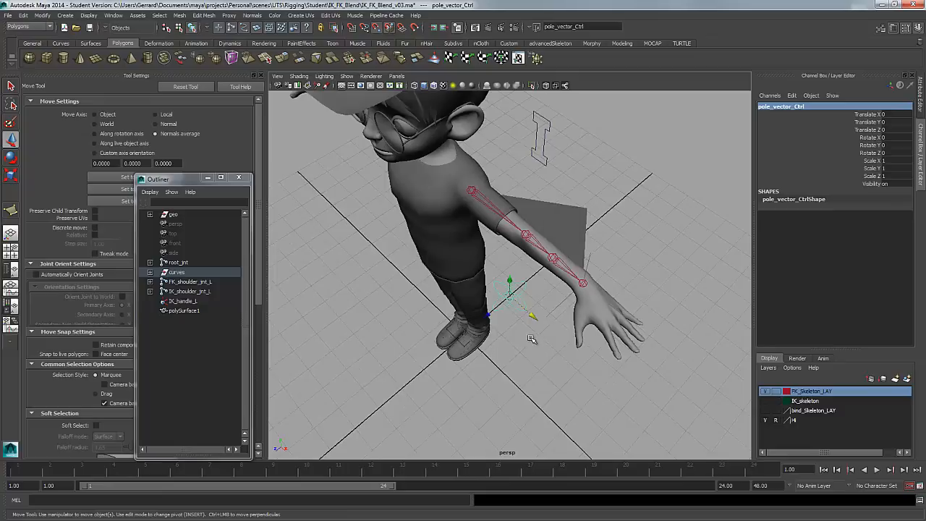
pyautogui.moveTo(511, 281); pyautogui.dragTo(583, 235)
# Step: Set the pole vector control's X rotation to 90 and turn off discrete rotation
pyautogui.press('e')
pyautogui.click(893, 138)
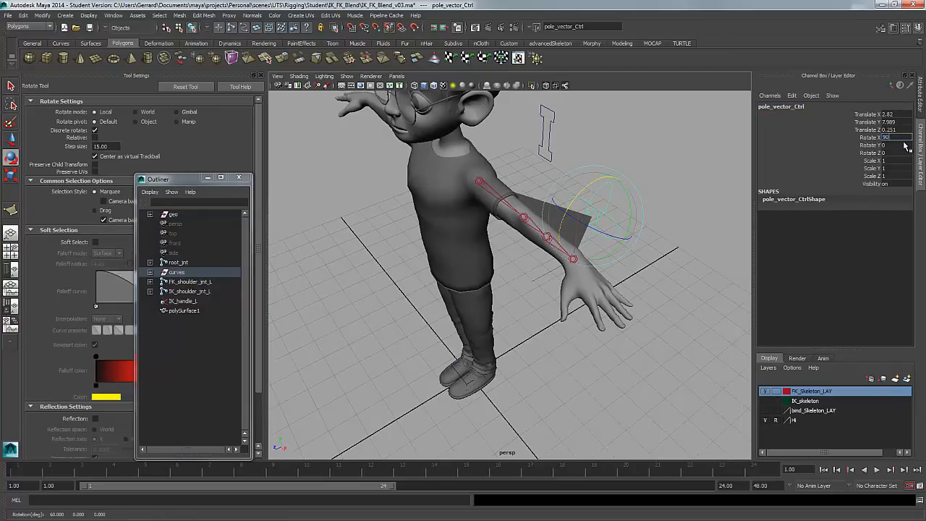
pyautogui.press('Return')
pyautogui.click(95, 131)
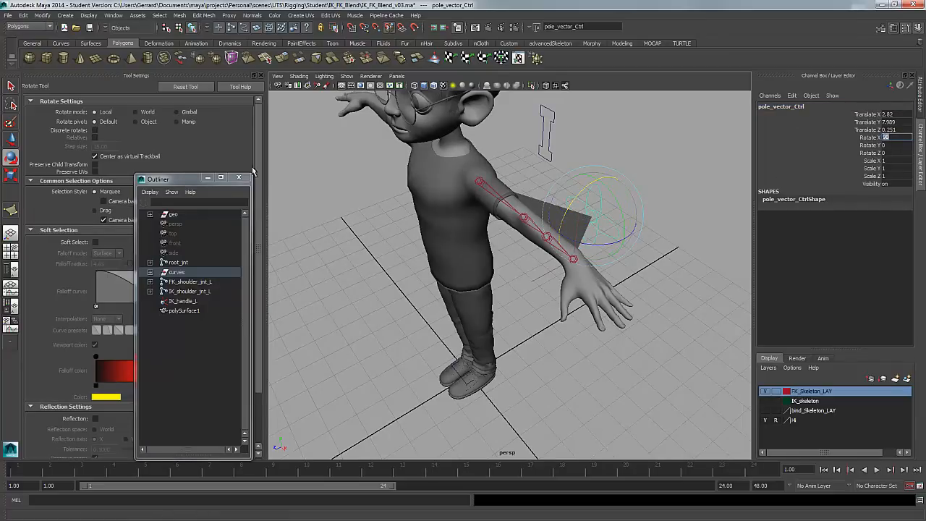
# Step: Hide the guide triangle behind the arm and reselect the pole vector control
pyautogui.keyDown('alt'); pyautogui.moveTo(500, 199); pyautogui.dragTo(427, 247); pyautogui.keyUp('alt')
pyautogui.keyDown('alt'); pyautogui.moveTo(614, 205); pyautogui.dragTo(620, 148); pyautogui.keyUp('alt')
pyautogui.click(548, 205)
pyautogui.keyDown('alt'); pyautogui.moveTo(548, 205); pyautogui.dragTo(610, 243); pyautogui.keyUp('alt')
pyautogui.hotkey('ctrl', 'h')
pyautogui.click(593, 226)
# Step: Freeze the transformations of the pole vector control at its position behind the elbow
pyautogui.press('w')
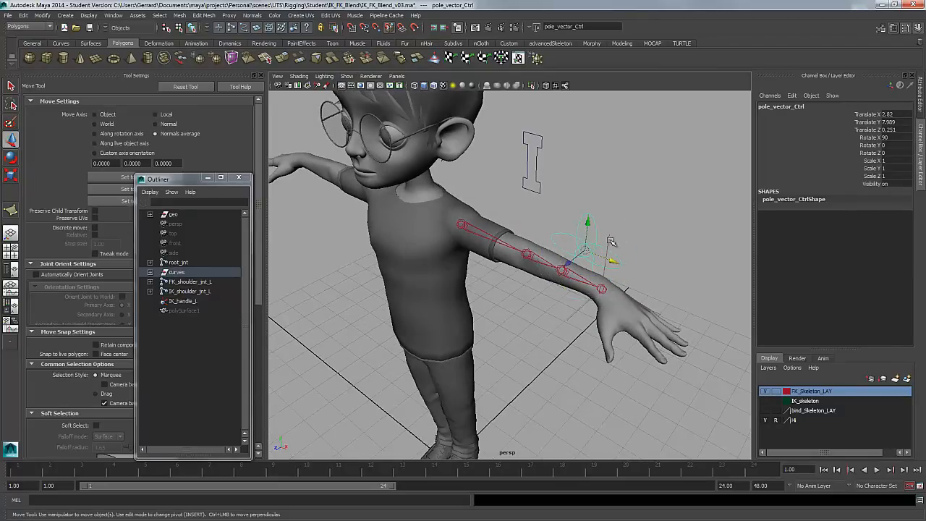
pyautogui.click(641, 228)
pyautogui.click(575, 227)
pyautogui.click(26, 15)
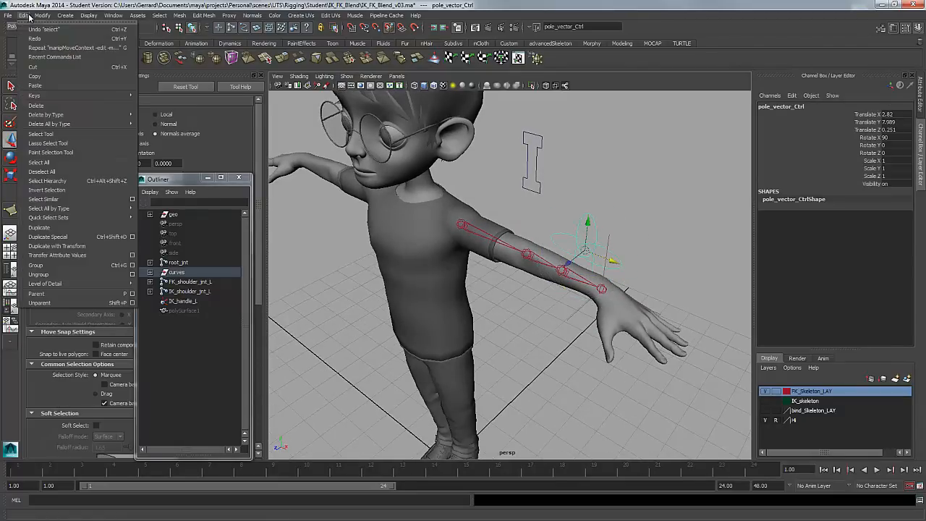
pyautogui.moveTo(42, 15)
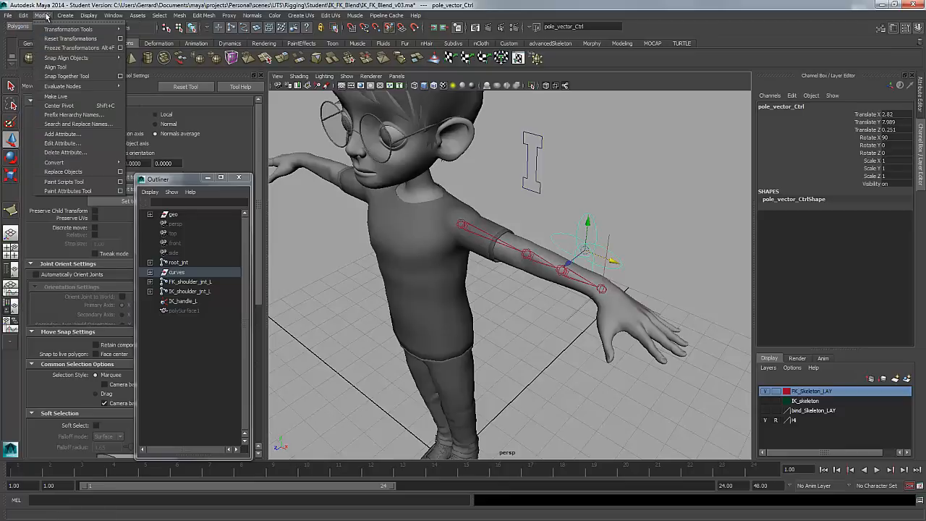
pyautogui.click(71, 48)
# Step: Rename the pole vector control as pole_vector_ctrl_L
pyautogui.click(804, 107)
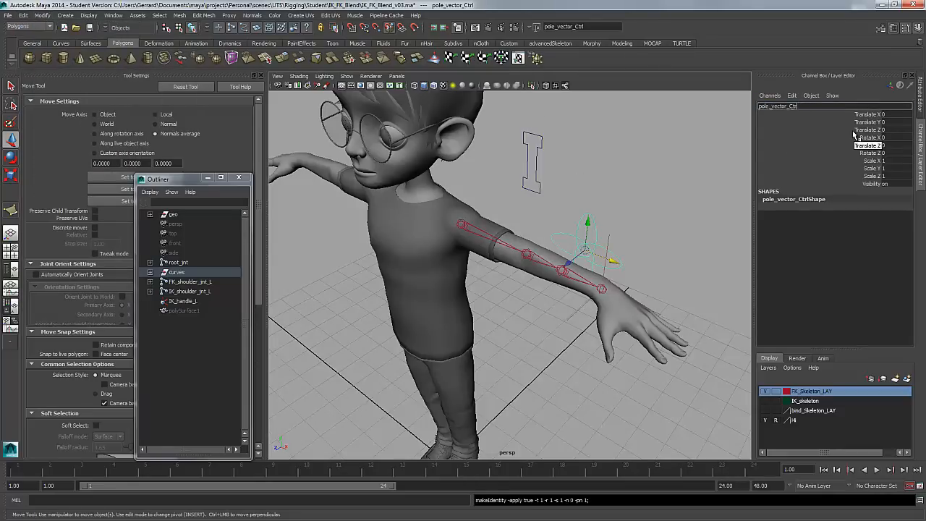
pyautogui.press('BackSpace')
pyautogui.press('BackSpace')
pyautogui.press('BackSpace')
pyautogui.press('BackSpace')
pyautogui.write('ctrl_L')
pyautogui.press('Return')
pyautogui.keyDown('alt'); pyautogui.moveTo(708, 215); pyautogui.dragTo(681, 218); pyautogui.keyUp('alt')
# Step: Group the pole vector control and center the group's pivot
pyautogui.hotkey('ctrl', 'g')
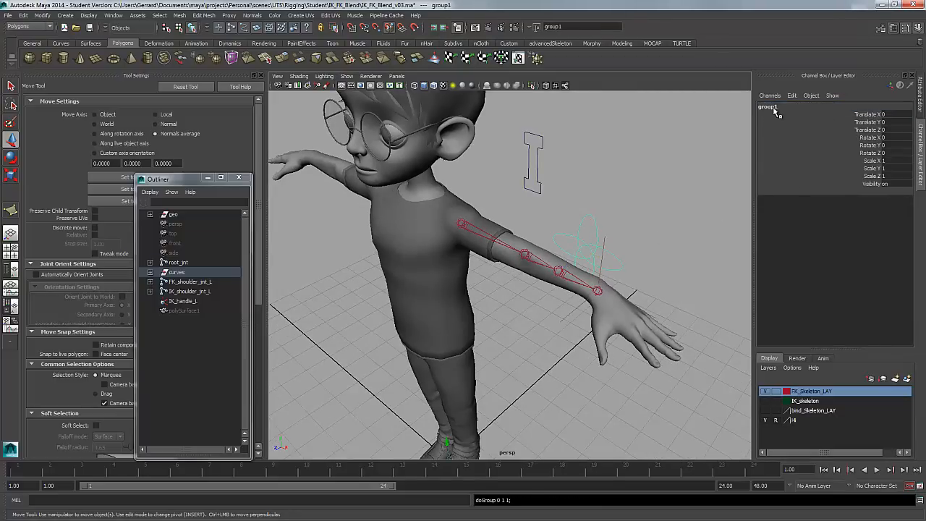
pyautogui.click(42, 15)
pyautogui.click(58, 109)
# Step: Find the new group inside the curves group and rename it pole_vector_grp_L
pyautogui.click(150, 271)
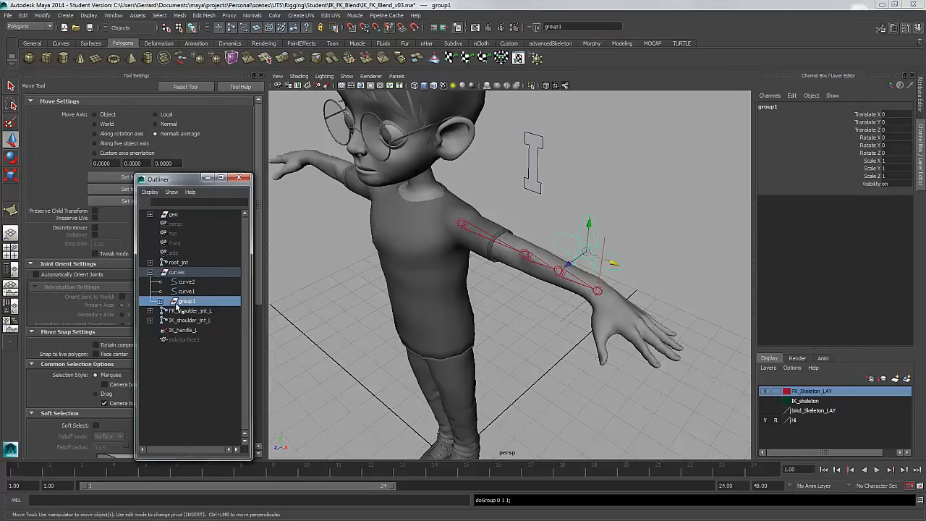
pyautogui.click(160, 301)
pyautogui.click(211, 311)
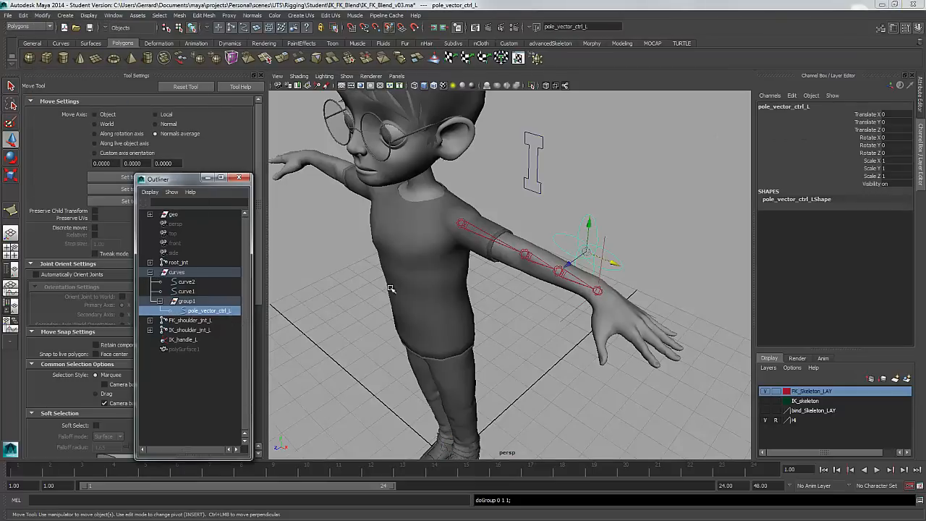
pyautogui.doubleClick(811, 106)
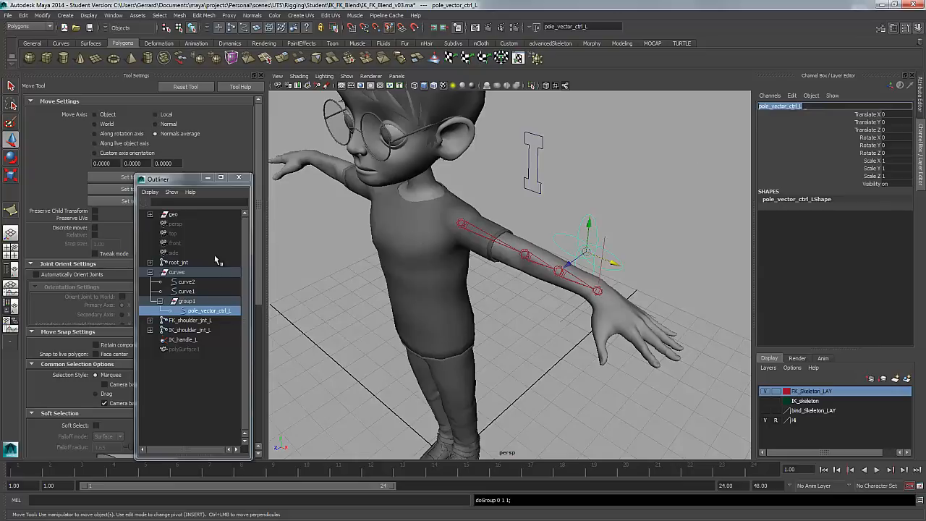
pyautogui.click(205, 302)
pyautogui.click(788, 106)
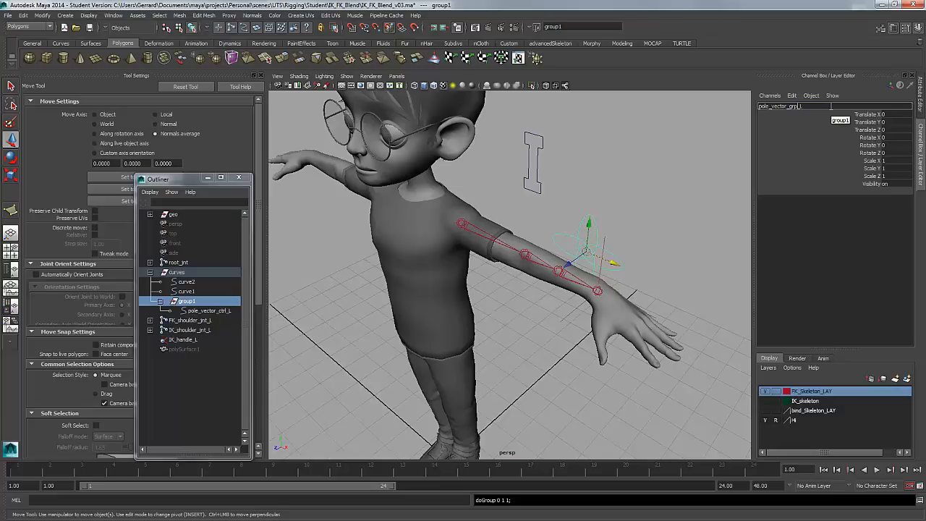
pyautogui.press('Return')
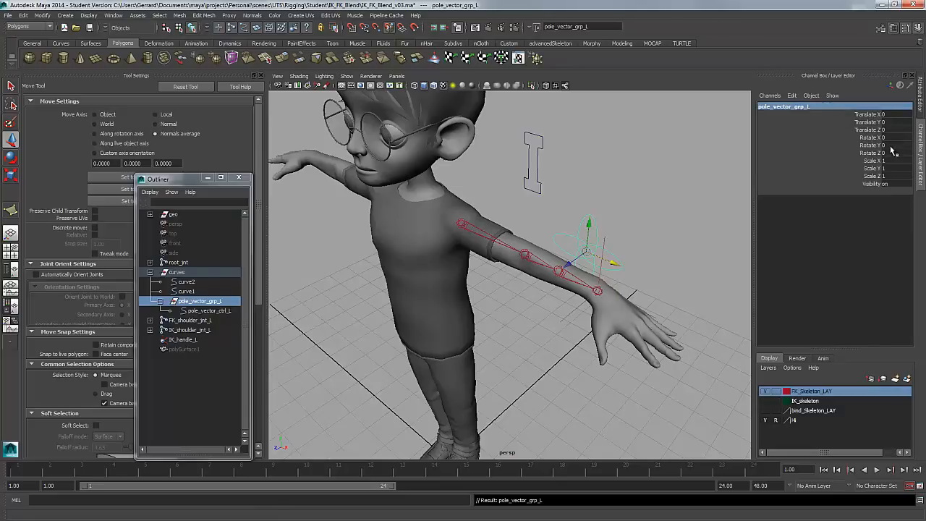
# Step: Select pole_vector_ctrl_L and add IK_handle_L to the selection, then apply a Pole Vector constraint from the Animation menu set
pyautogui.click(664, 225)
pyautogui.keyDown('alt'); pyautogui.moveTo(664, 225); pyautogui.dragTo(637, 234); pyautogui.keyUp('alt')
pyautogui.scroll(3, 631, 239)
pyautogui.click(620, 231)
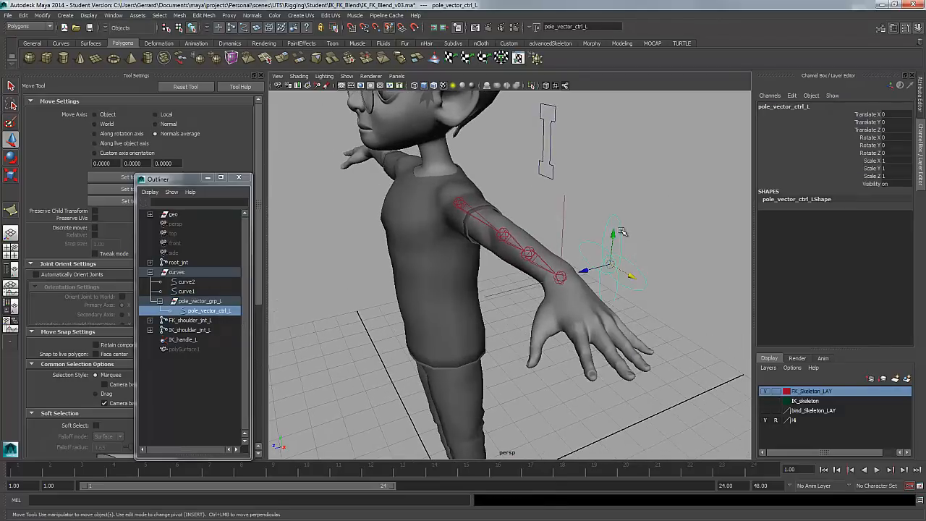
pyautogui.keyDown('alt'); pyautogui.moveTo(502, 254); pyautogui.dragTo(592, 255); pyautogui.keyUp('alt')
pyautogui.click(542, 234)
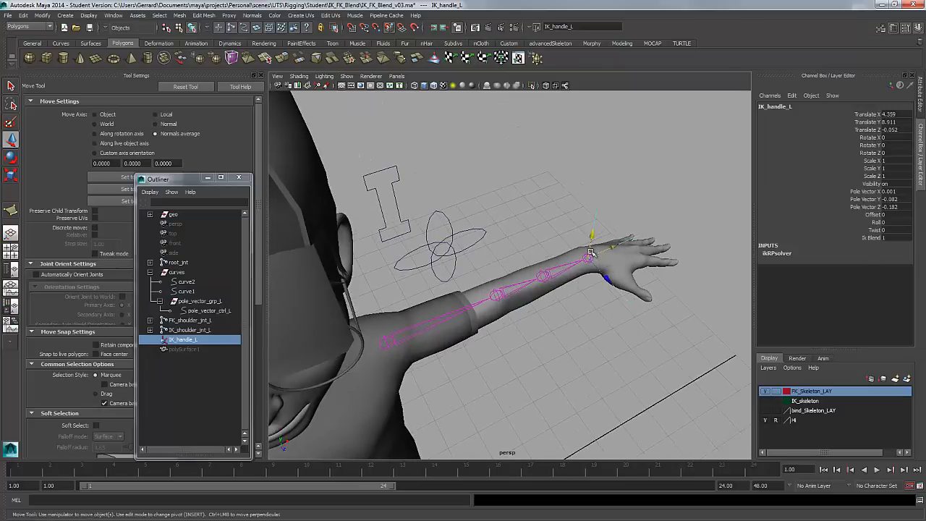
pyautogui.click(456, 219)
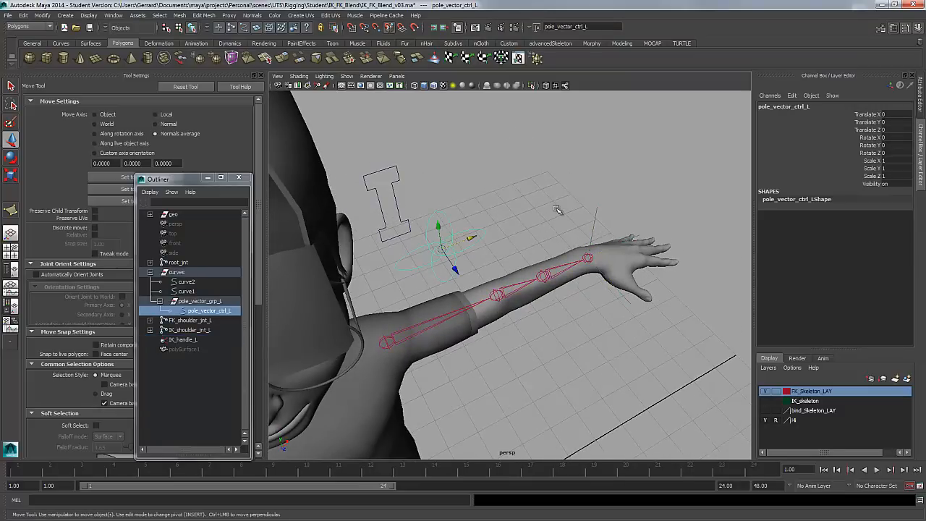
pyautogui.keyDown('shift'); pyautogui.moveTo(579, 207); pyautogui.dragTo(601, 225); pyautogui.keyUp('shift')
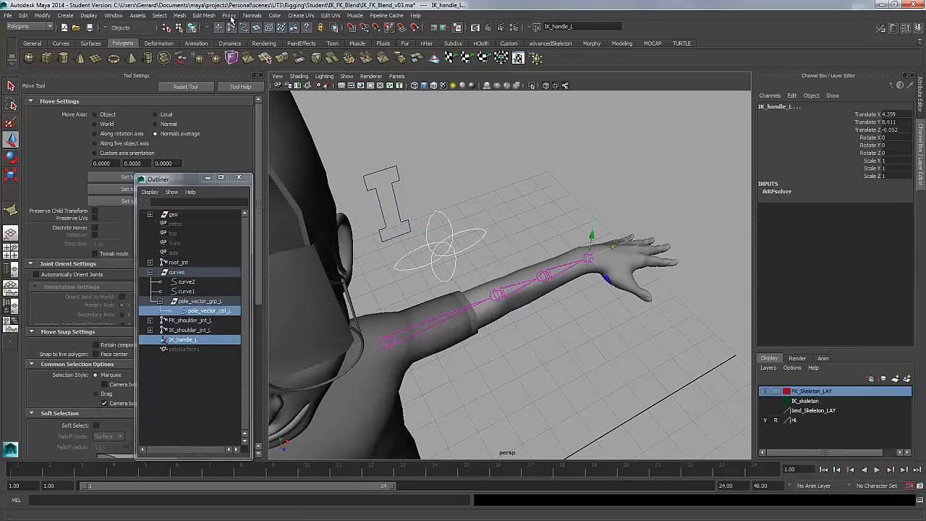
pyautogui.click(42, 27)
pyautogui.click(25, 34)
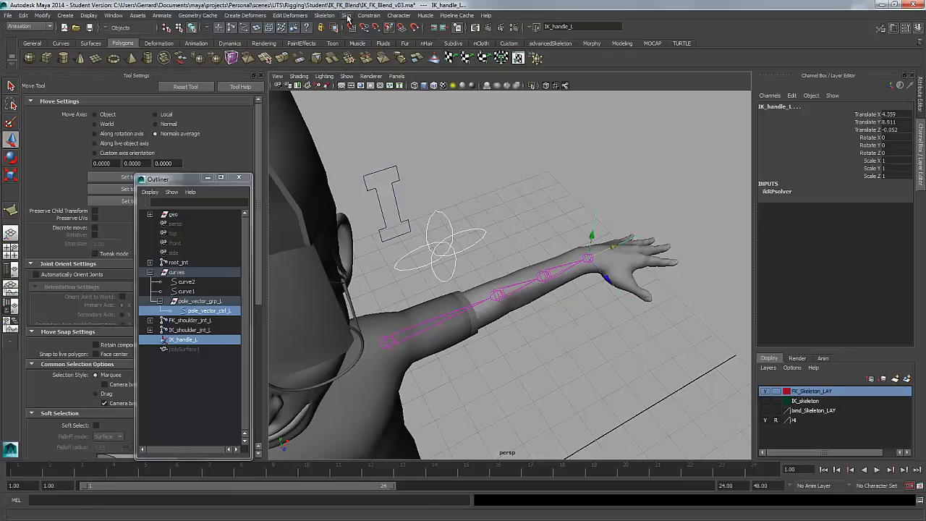
pyautogui.click(369, 16)
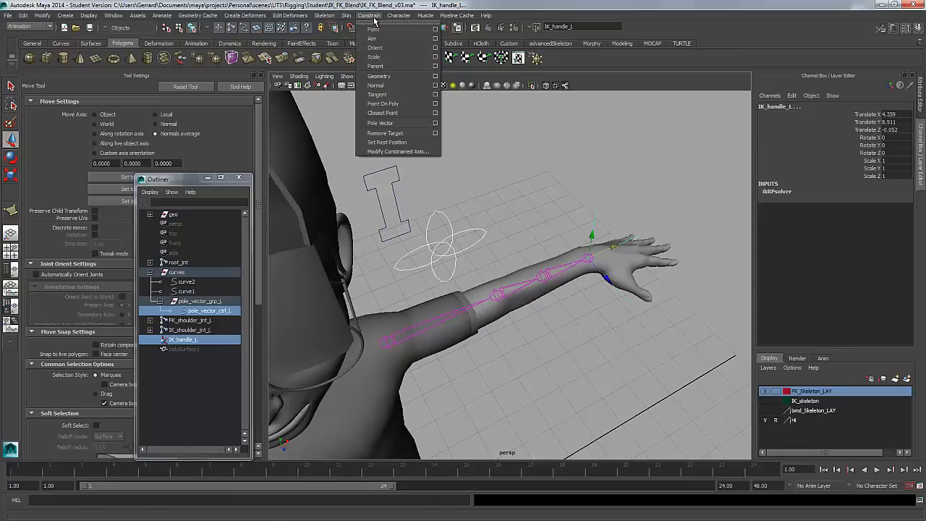
pyautogui.click(373, 124)
# Step: Move the IK handle at the wrist to test the constrained arm and undo the move
pyautogui.click(606, 217)
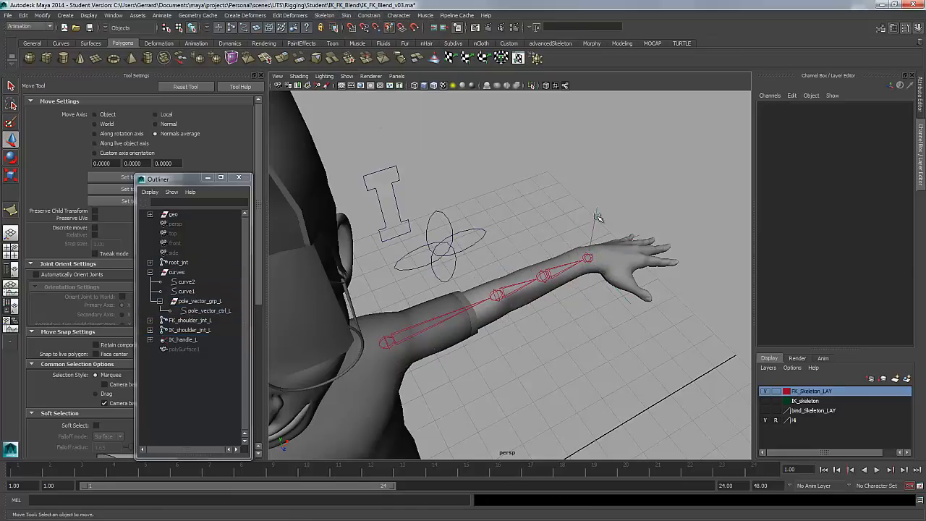
pyautogui.click(594, 225)
pyautogui.moveTo(592, 234); pyautogui.dragTo(575, 218)
pyautogui.hotkey('ctrl', 'z')
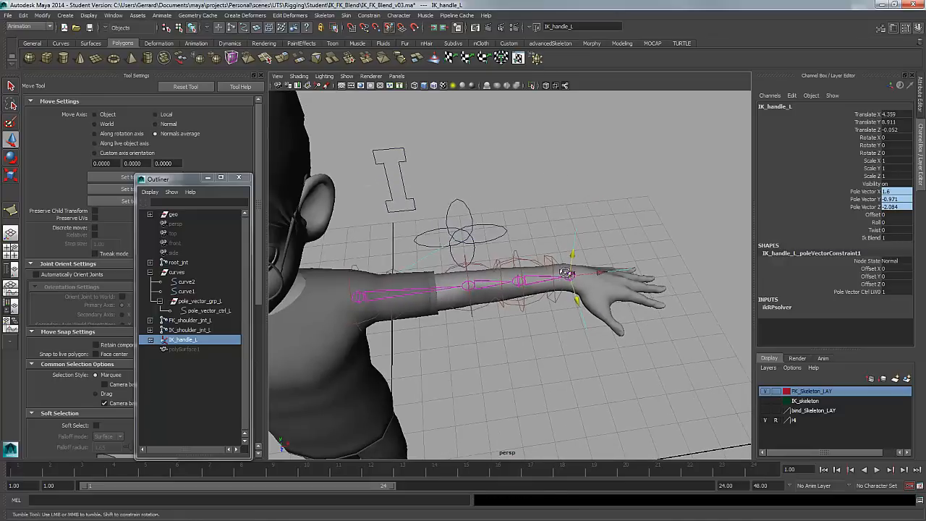